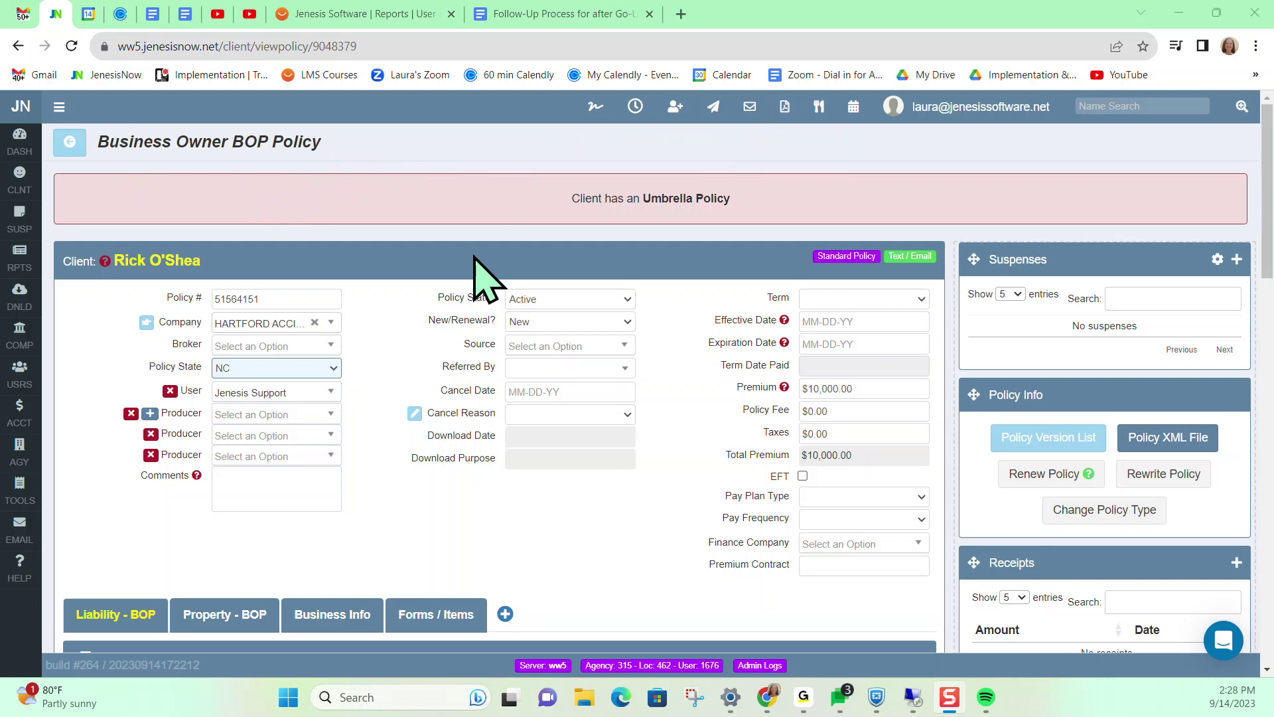
- Start a new receipt for policy 51564151 with an Invoice line paid to HARTFORD ACCIDENT & IND CO
scroll(611, 383, down, 3)
scroll(616, 388, down, 3)
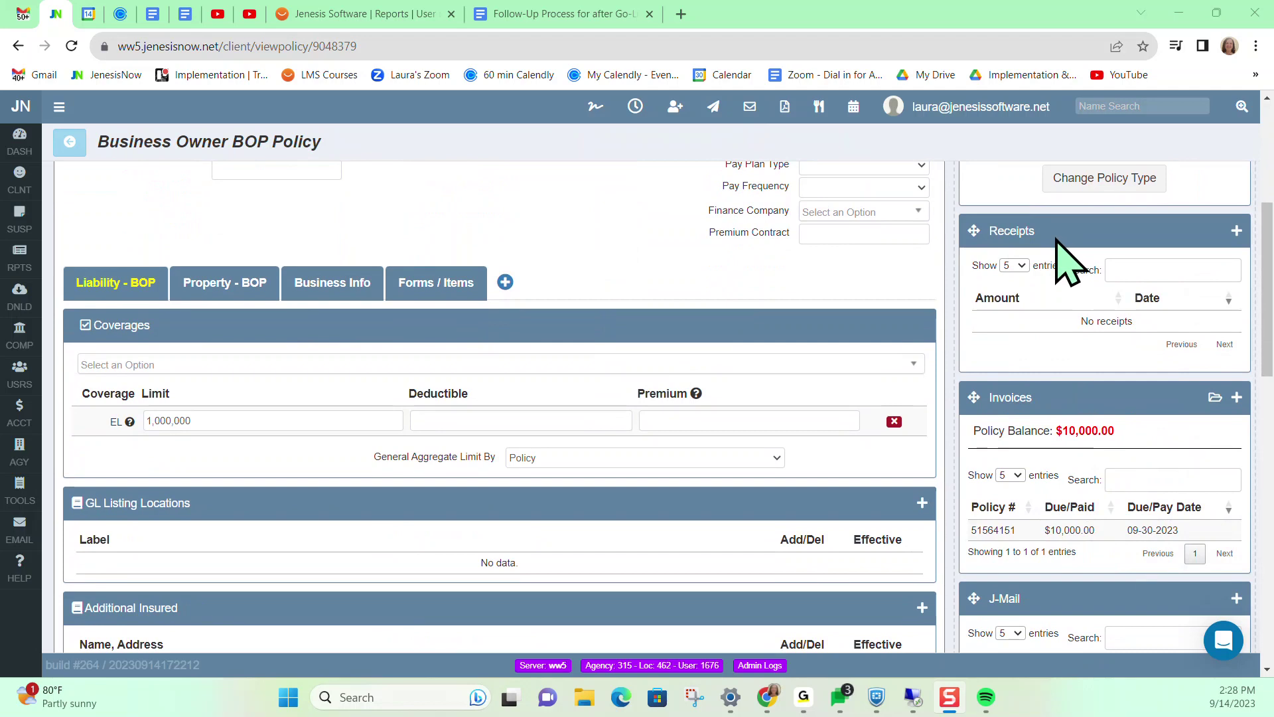
click(1236, 230)
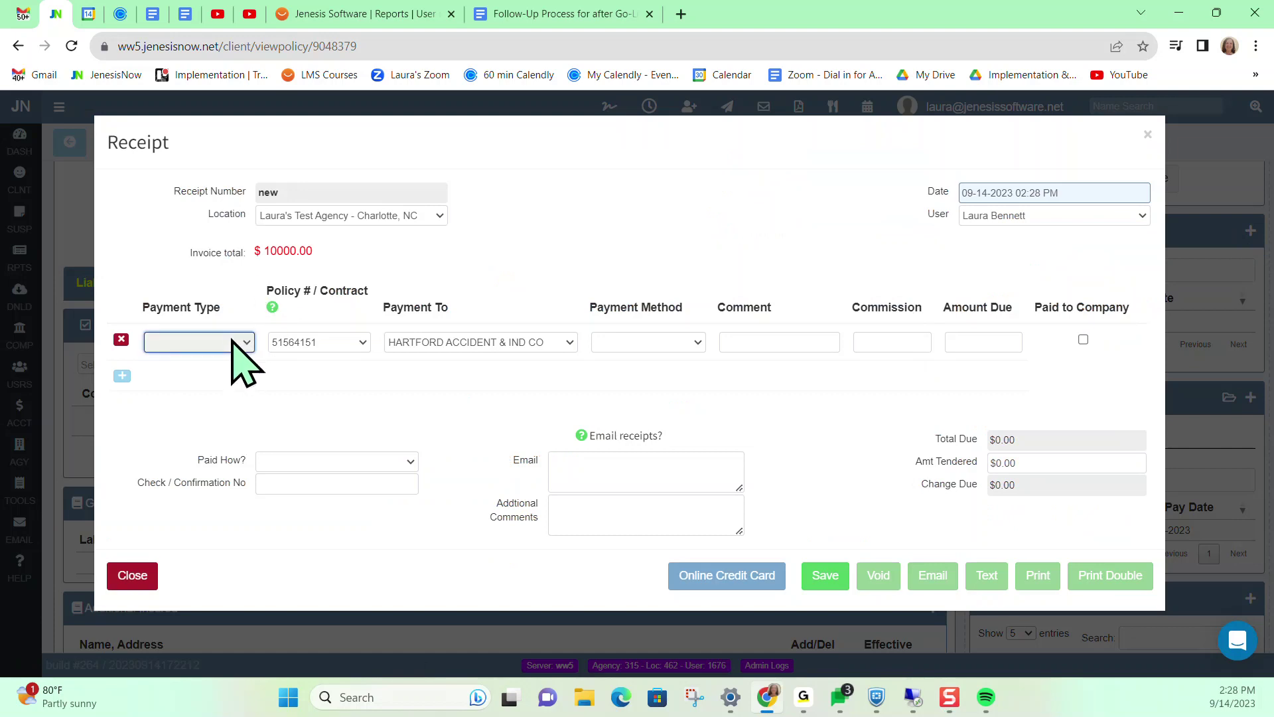
click(237, 359)
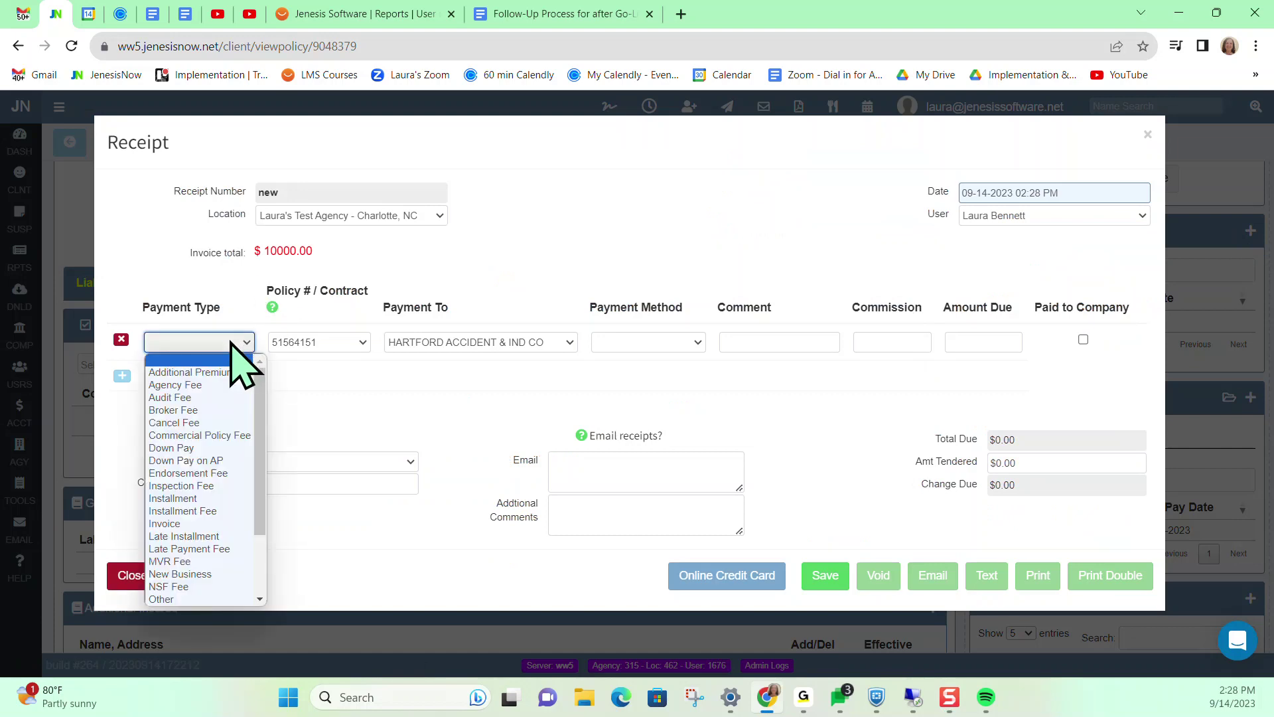
click(180, 524)
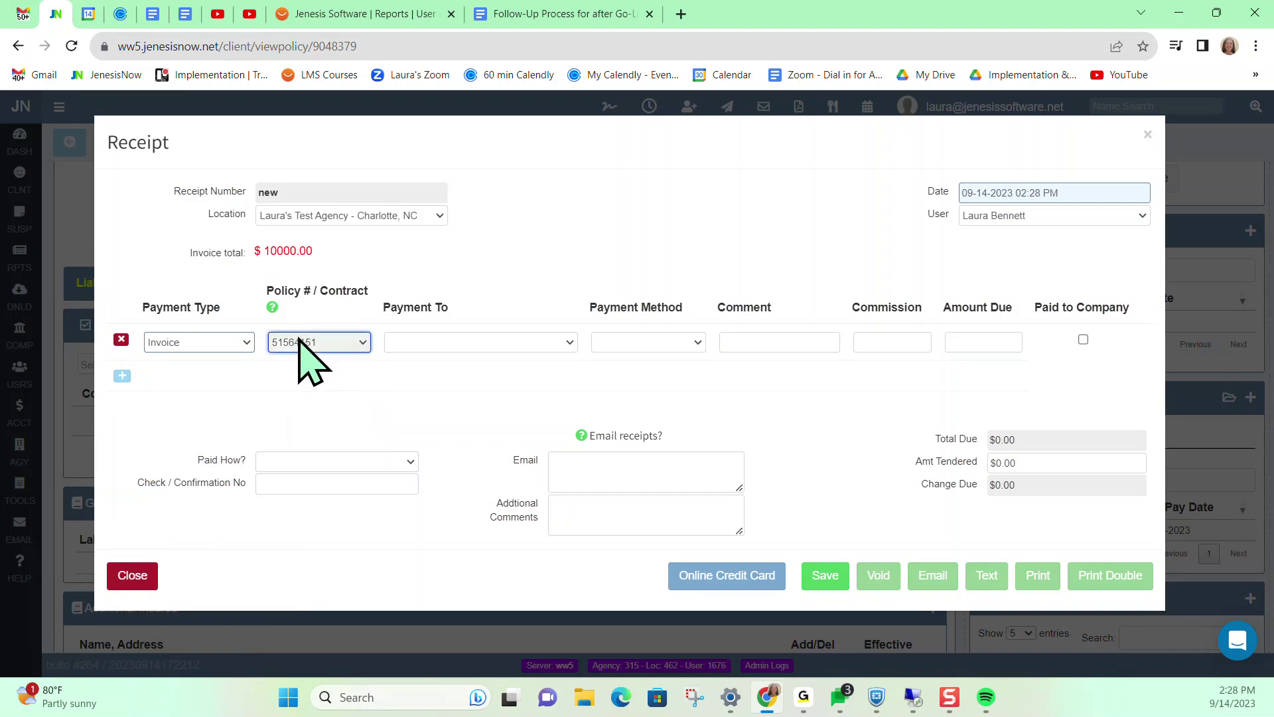
click(474, 341)
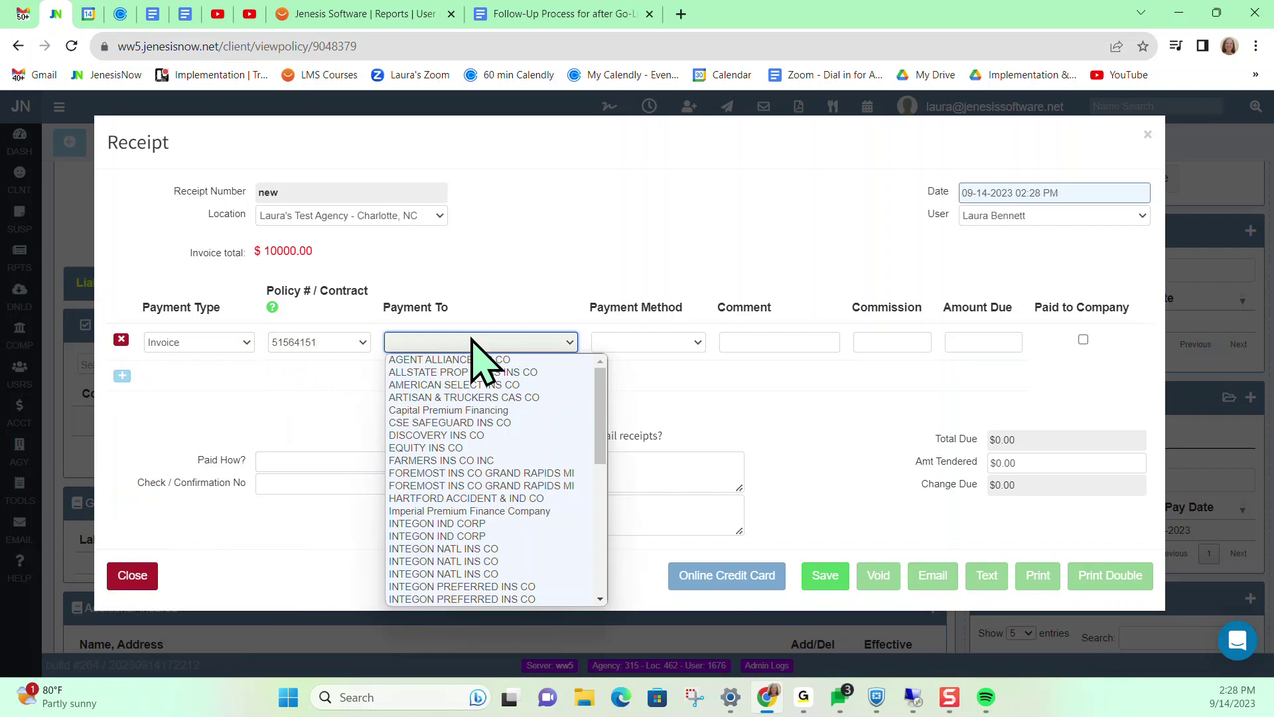
click(500, 499)
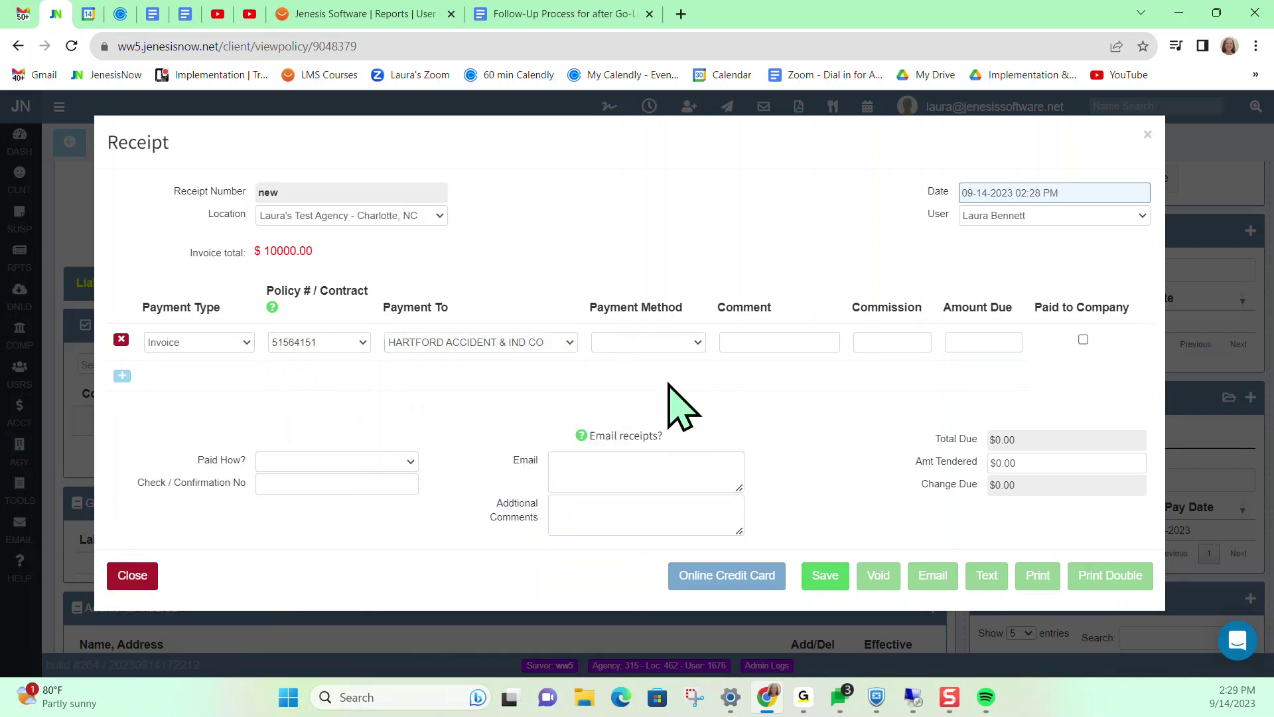
click(652, 343)
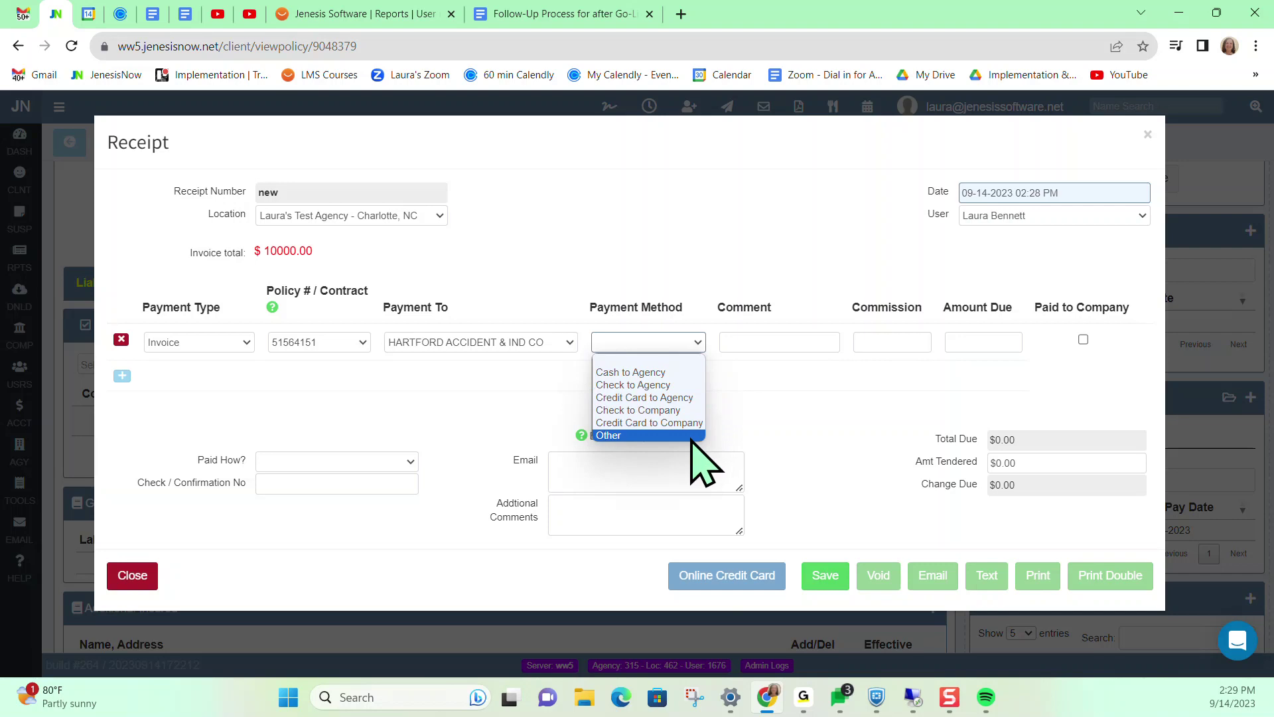
- Give the first line Credit Card to Agency, comment EFT, no commission, and $100.00 amount due
click(675, 398)
click(790, 342)
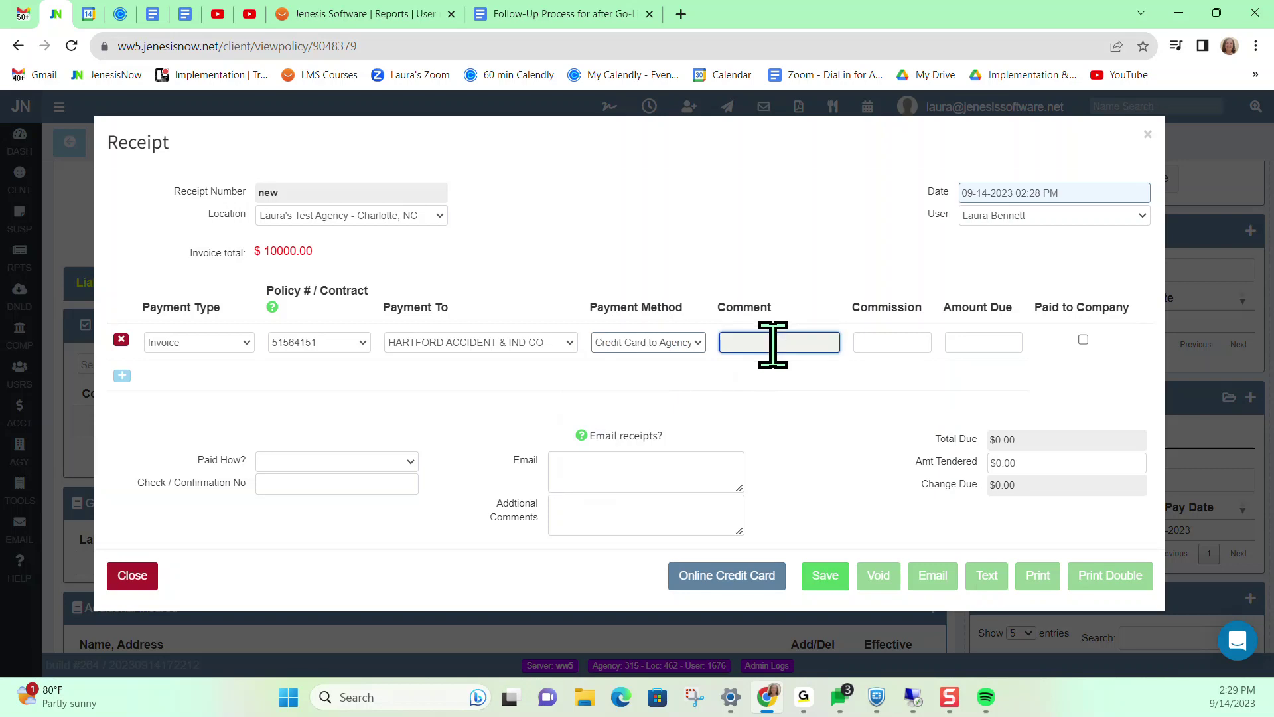
click(773, 343)
click(780, 377)
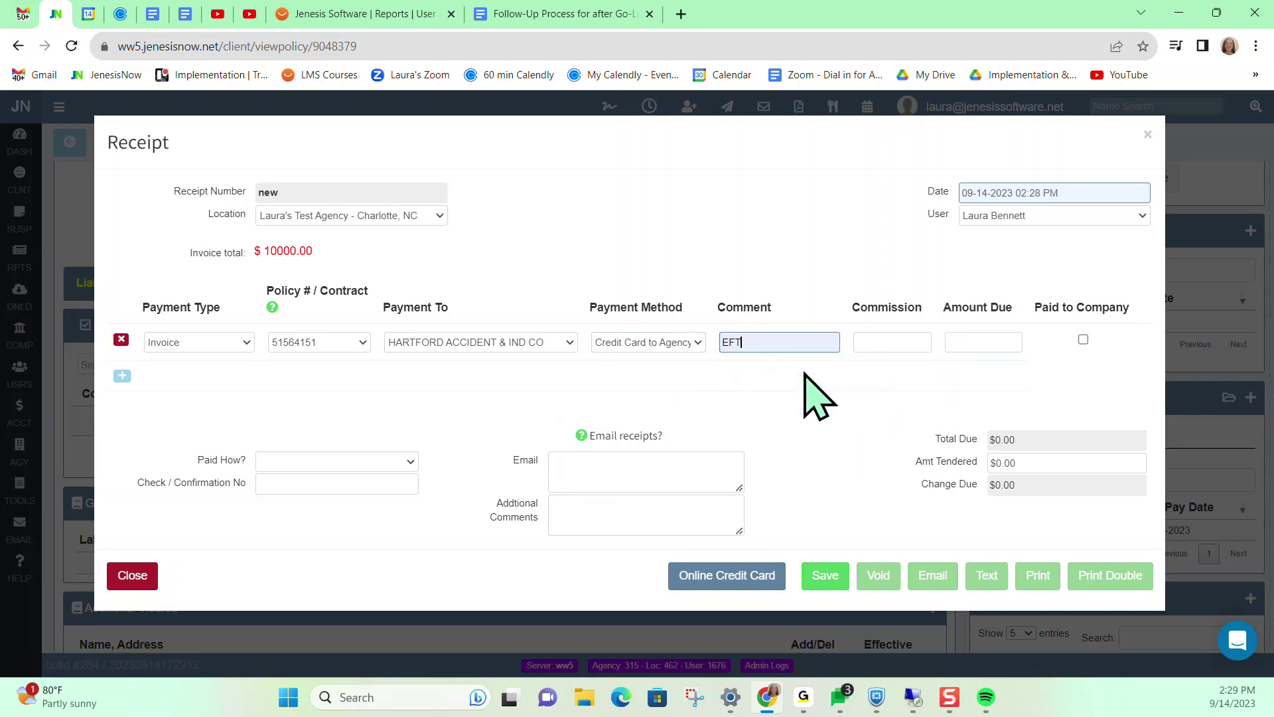
click(864, 341)
click(879, 356)
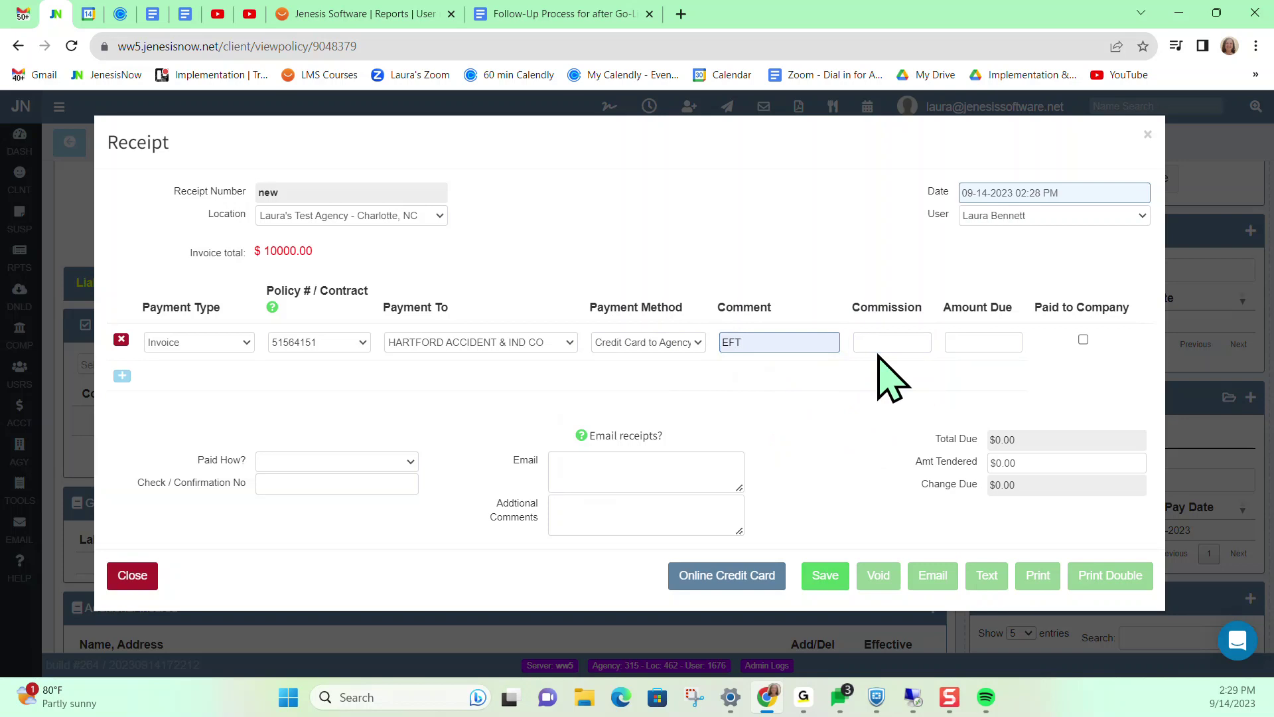
click(879, 343)
click(988, 341)
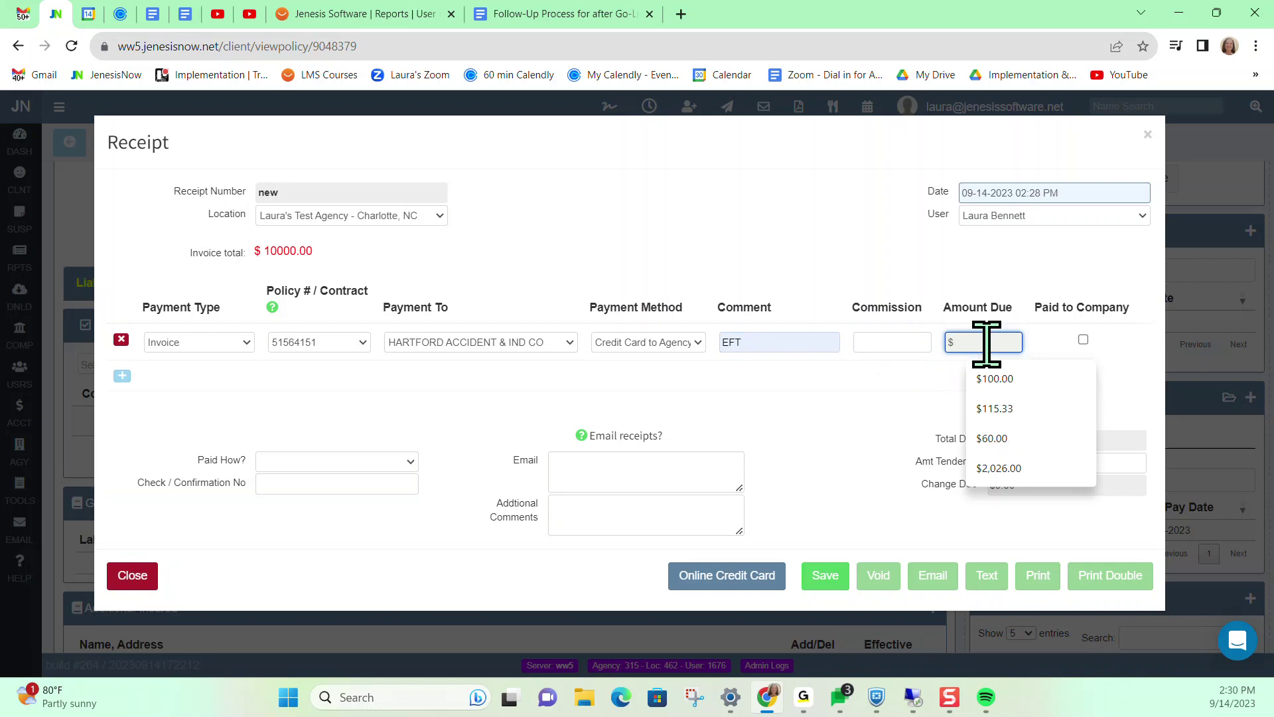
click(998, 379)
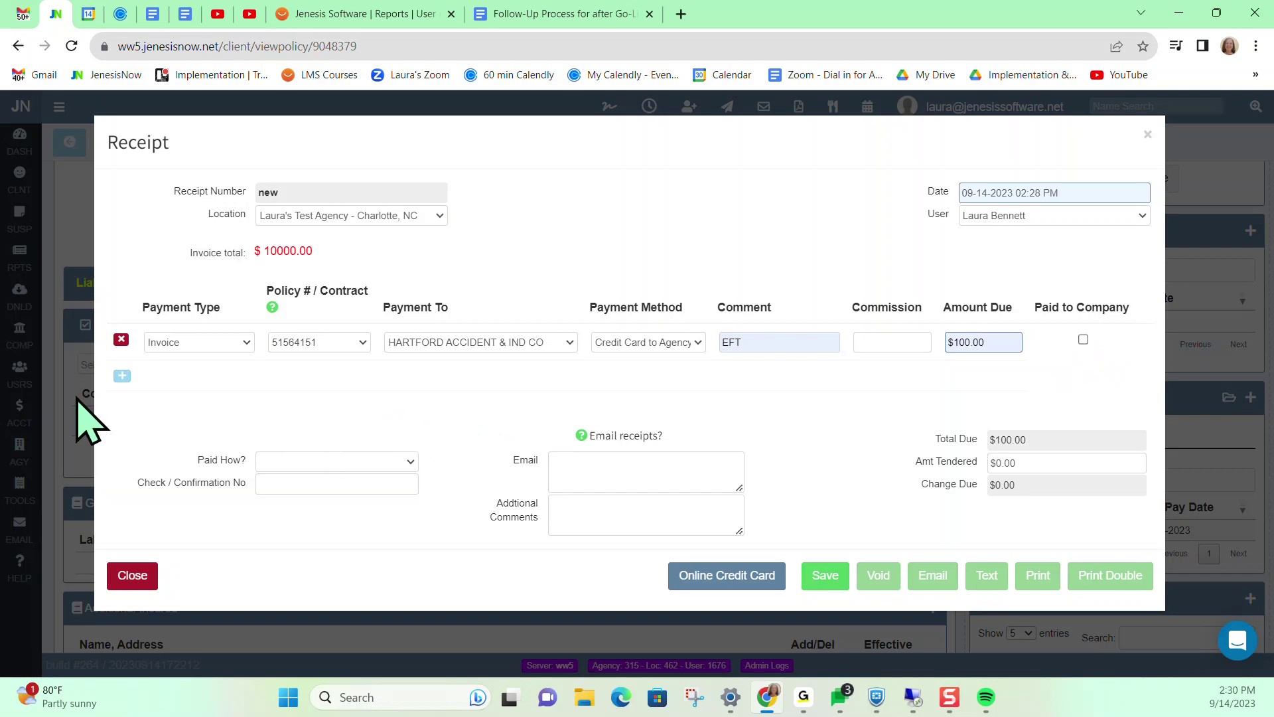
- Add a second line: $5.00 Installment Fee payable to the test agency
click(122, 376)
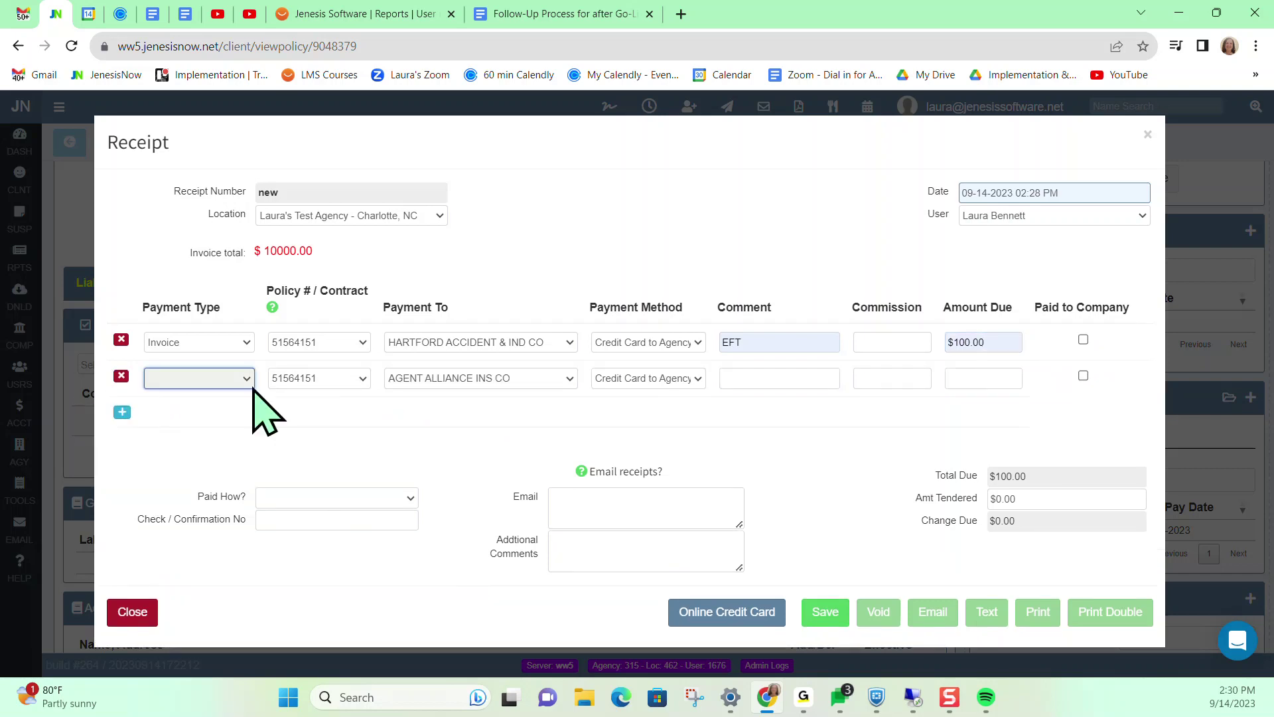
click(222, 378)
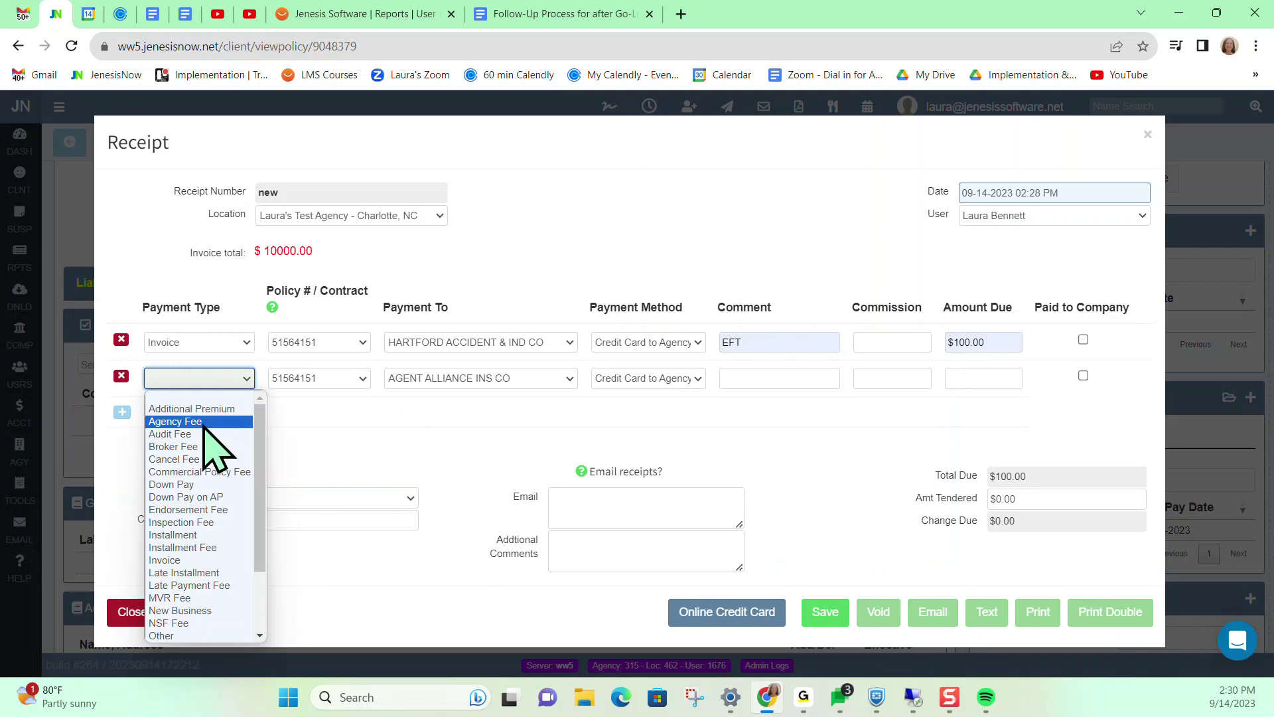
click(223, 548)
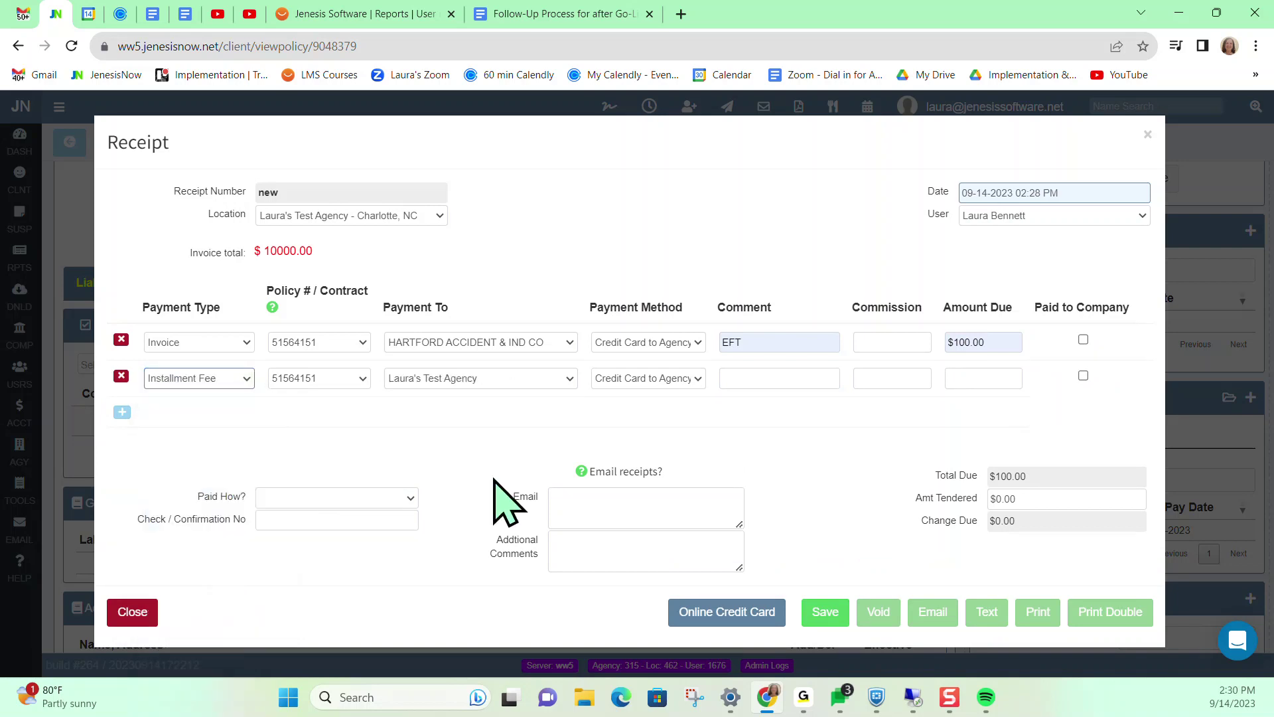
click(444, 380)
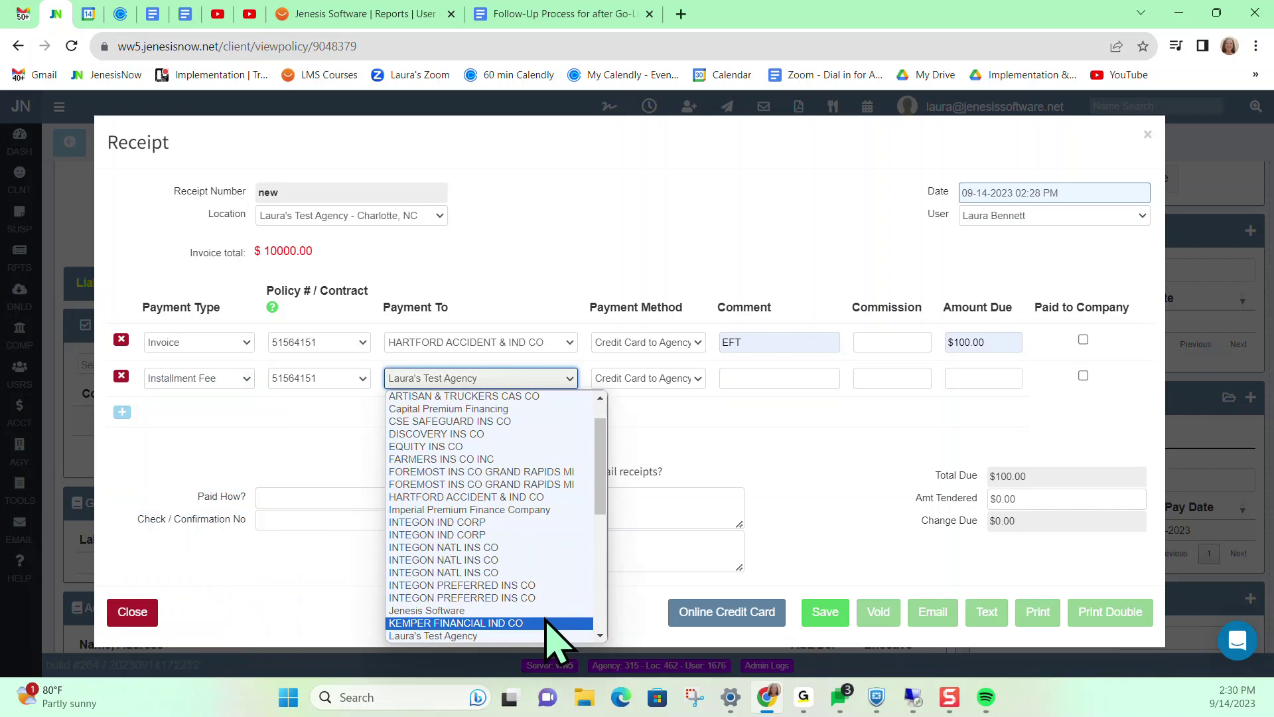
click(654, 443)
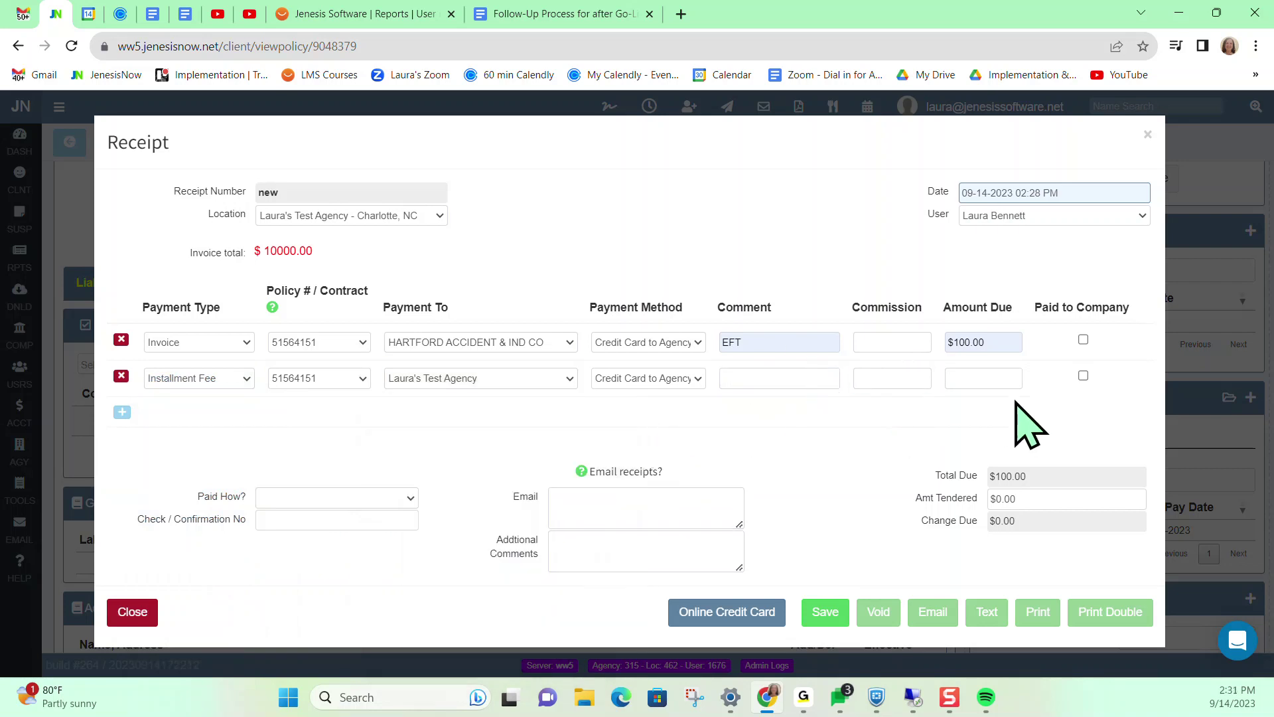
click(988, 380)
text(5)
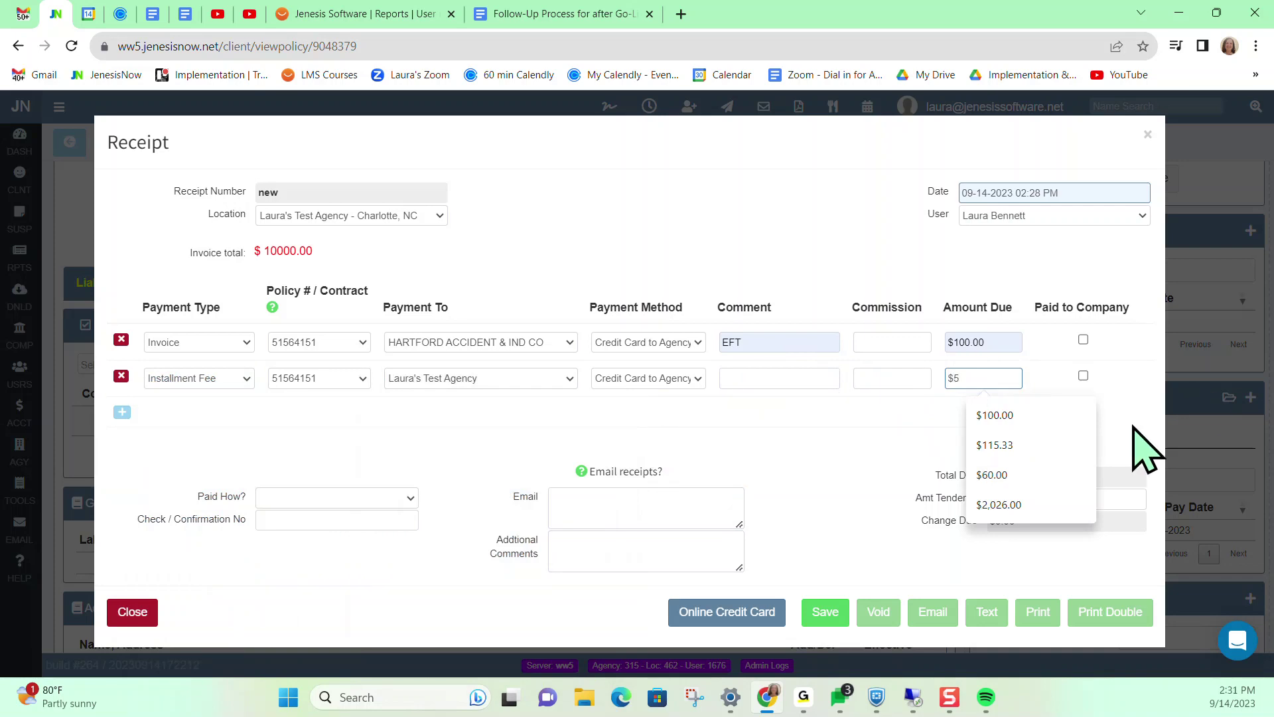
click(1139, 449)
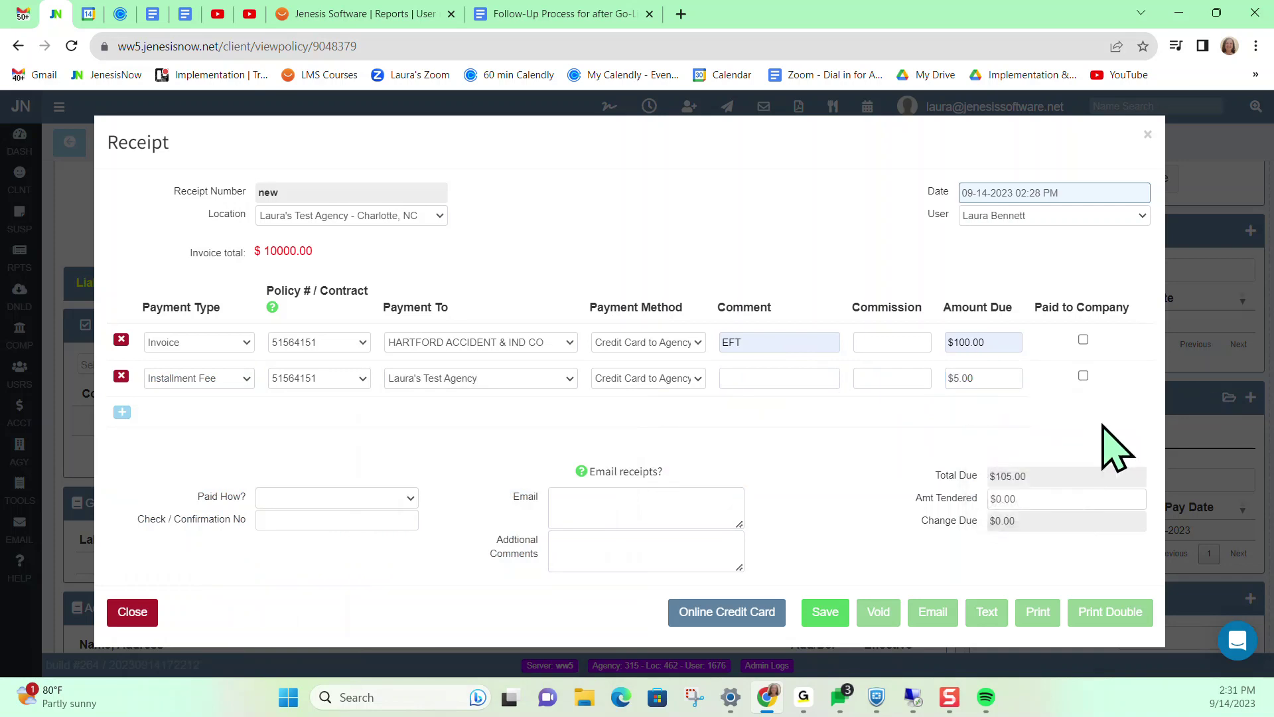
click(336, 497)
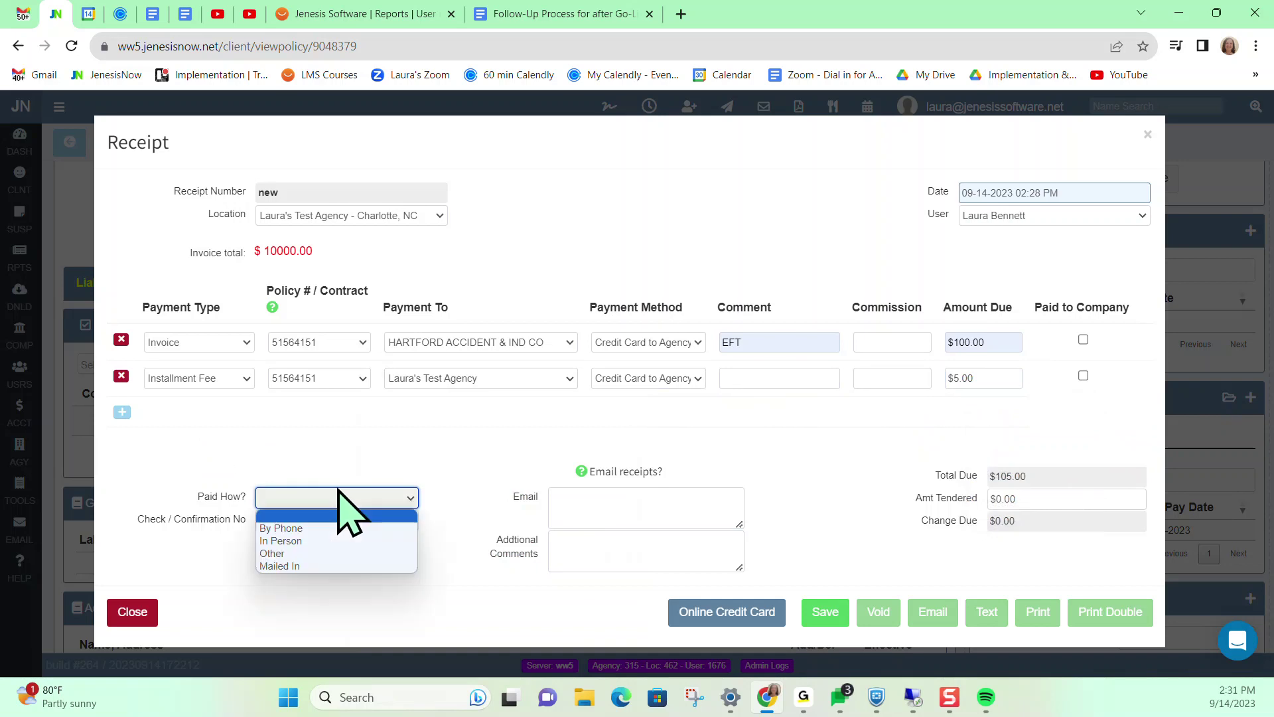
- Set Paid How to In Person and add the comment 'Next payment due 10/10/23'
click(328, 541)
click(317, 524)
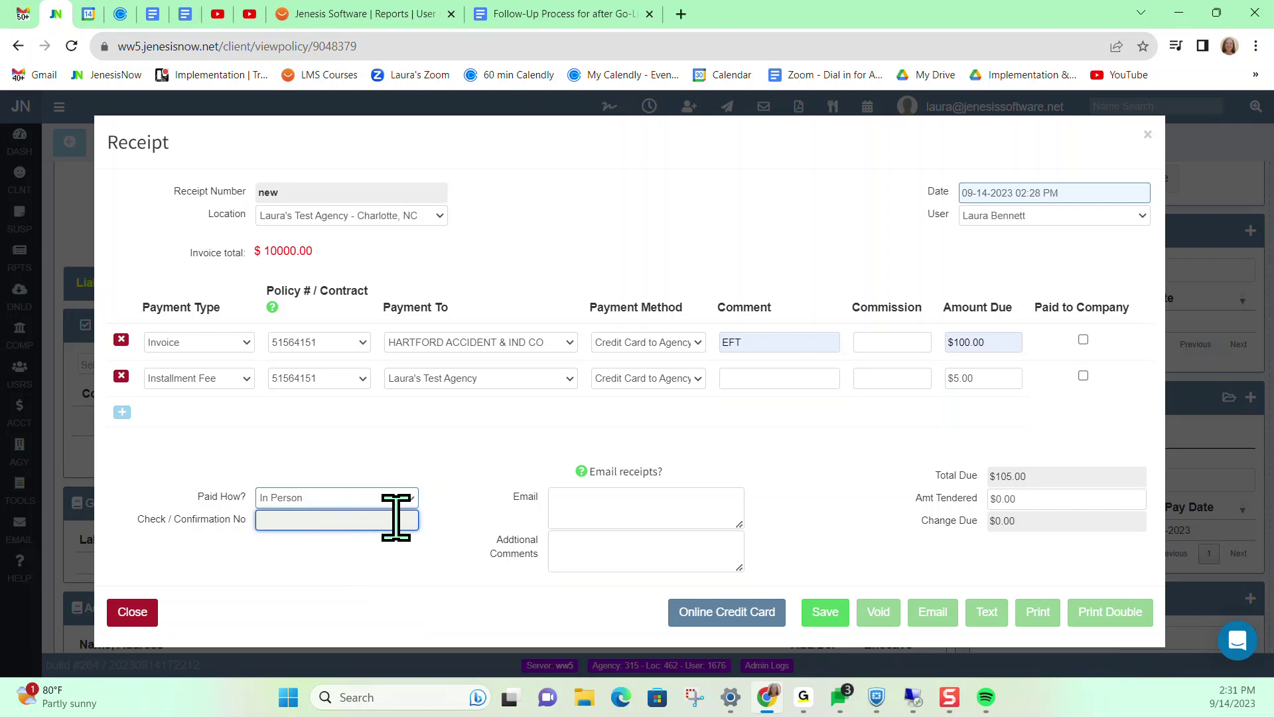
click(561, 506)
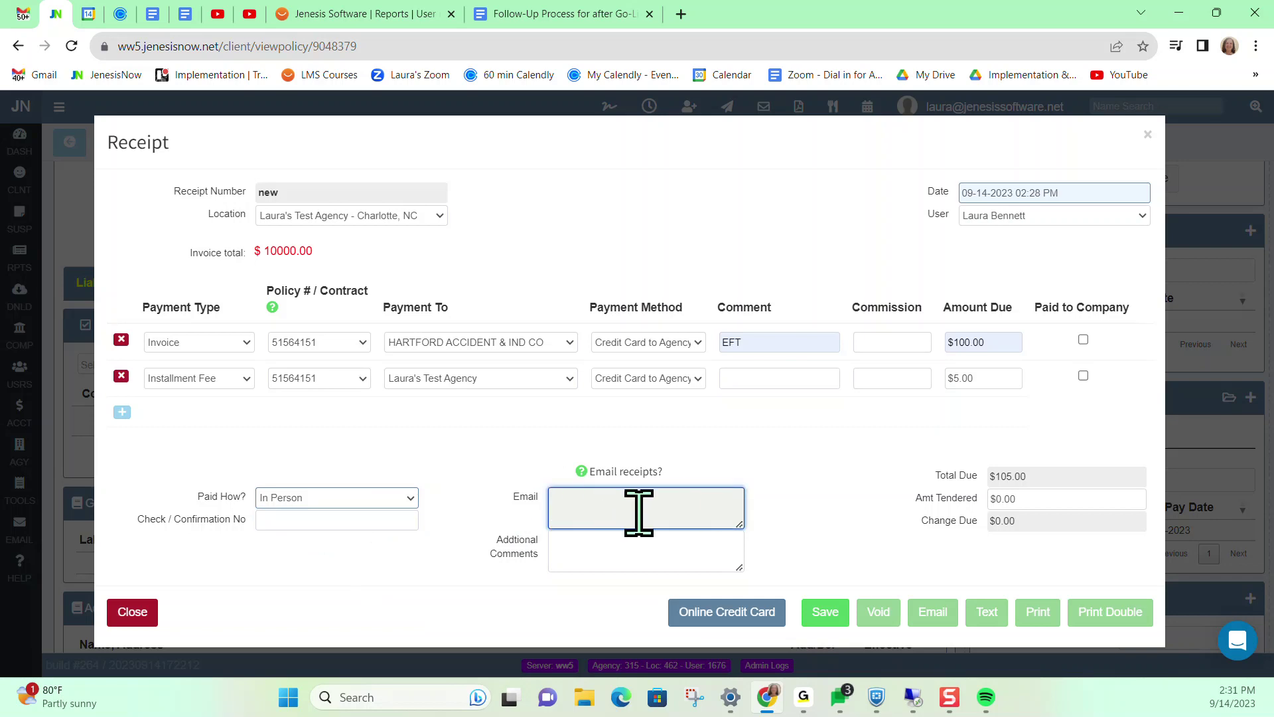
click(584, 553)
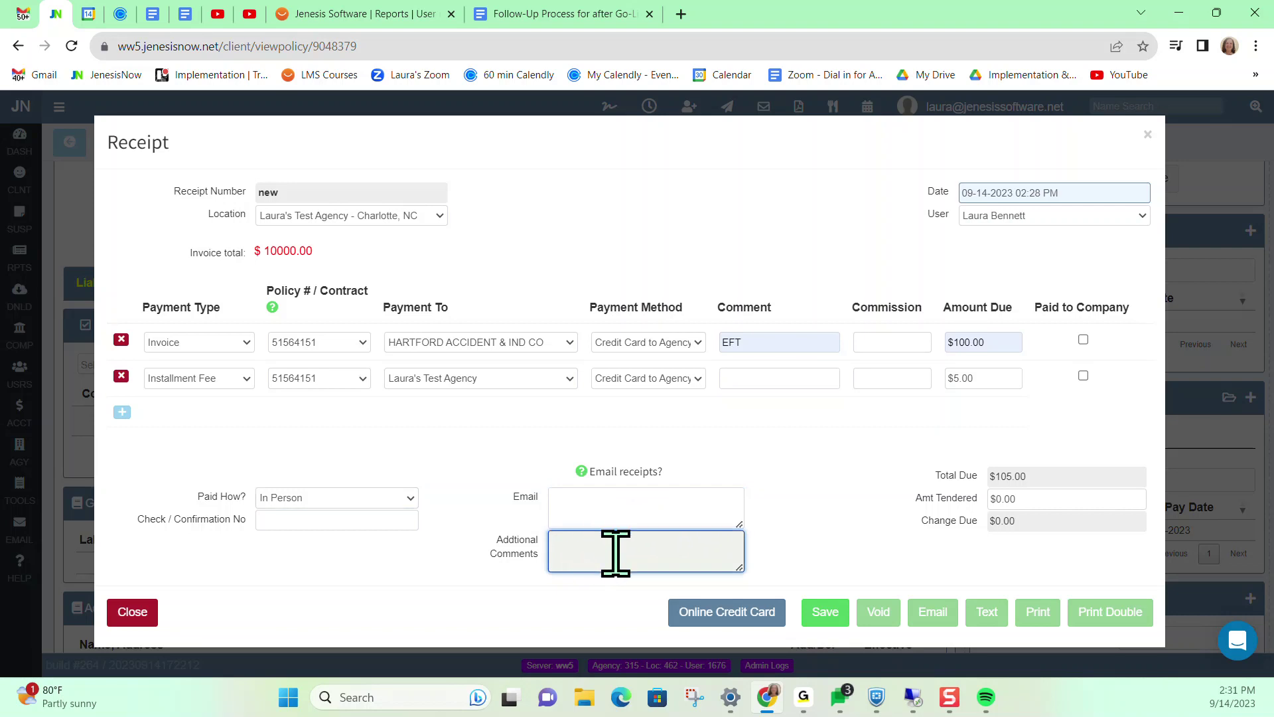
text(Next payment due 10/10/23)
click(810, 540)
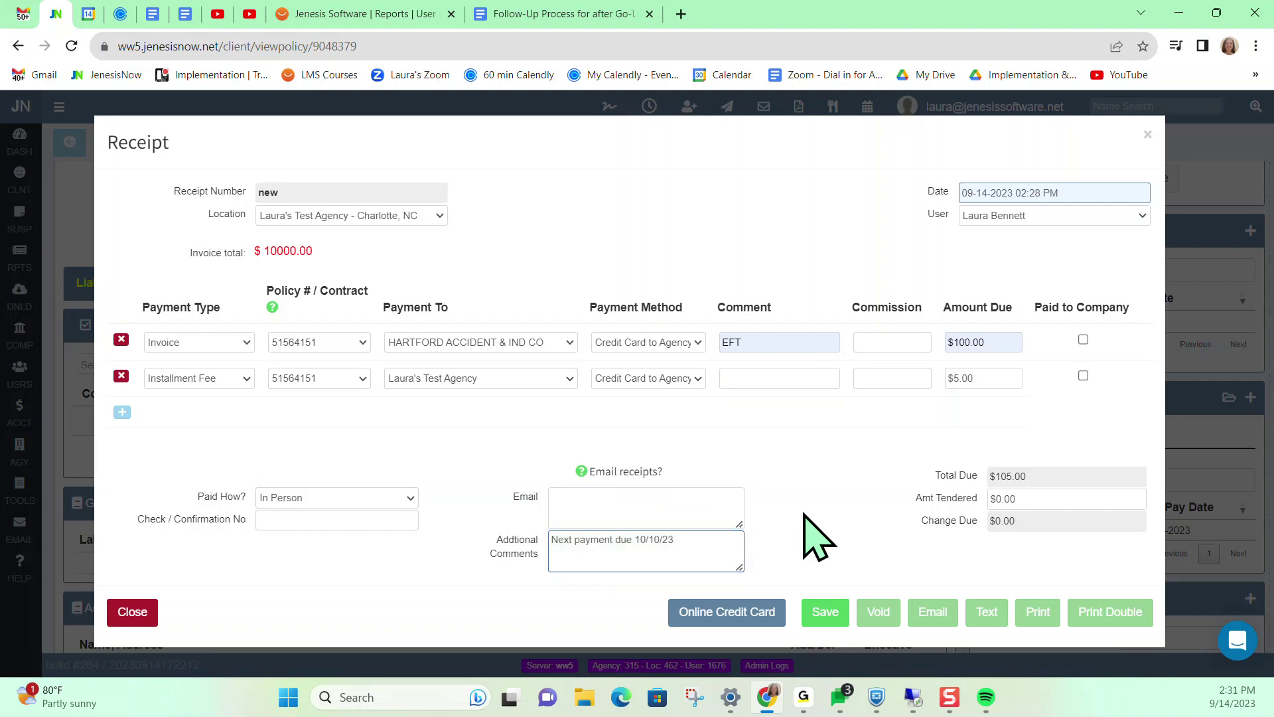
- Replace the tendered amount with $105.00, leaving $0.00 change due
click(1033, 499)
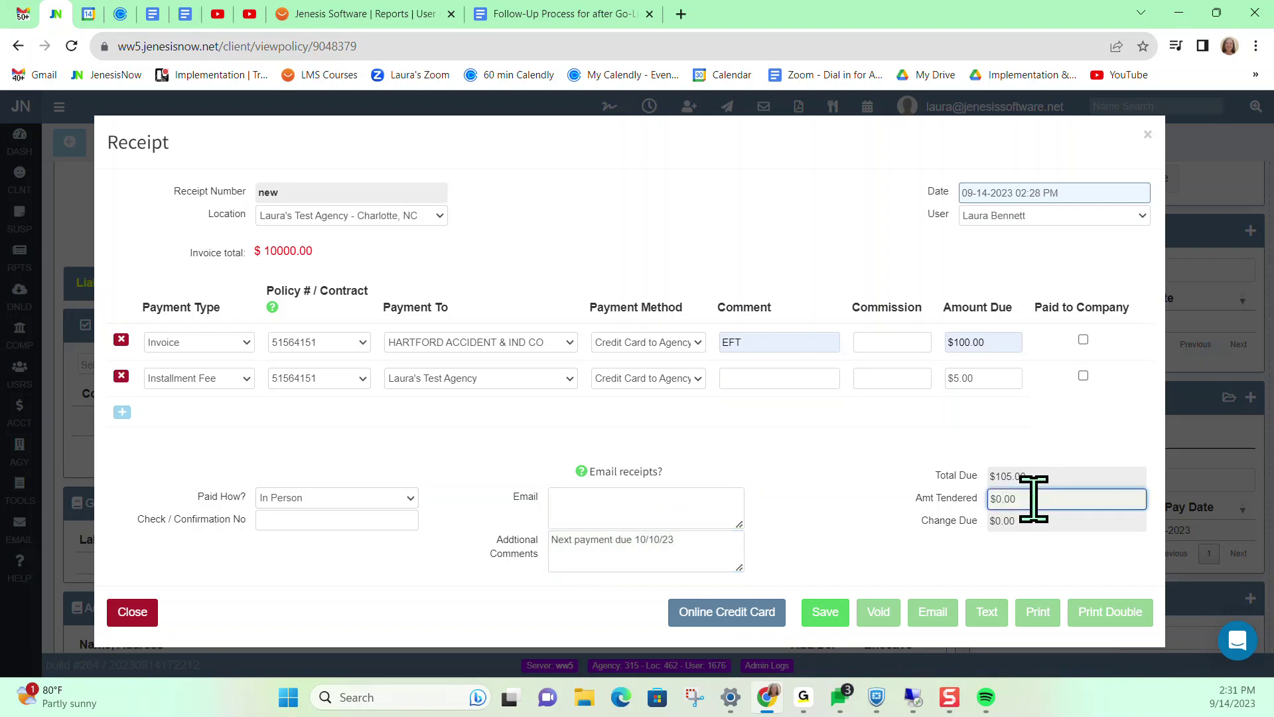
key(BackSpace)
key(BackSpace)
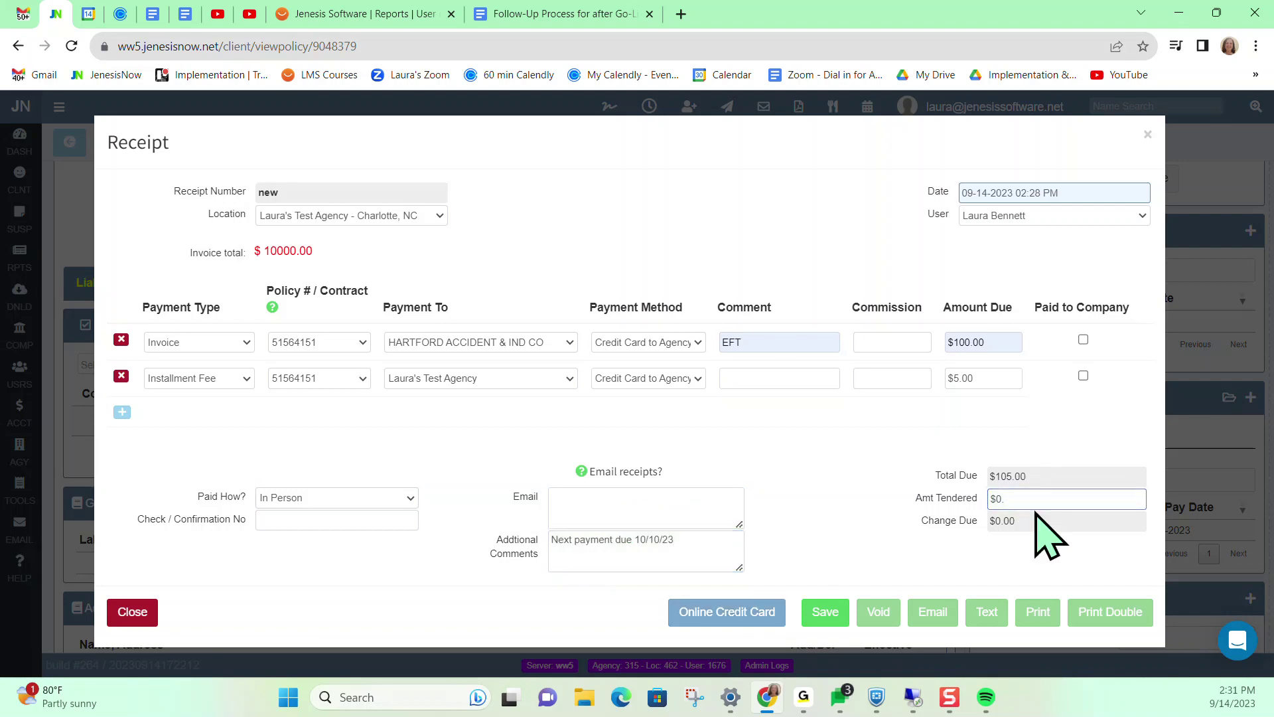
key(BackSpace)
key(BackSpace)
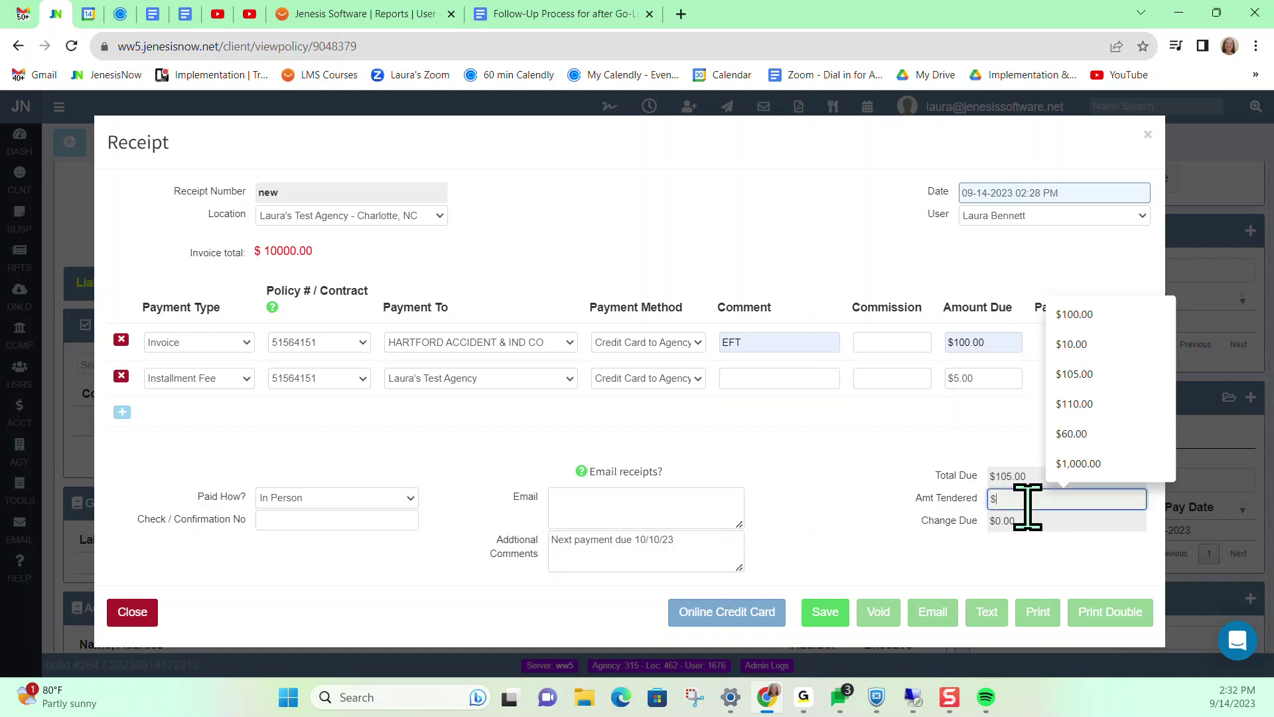
click(1087, 406)
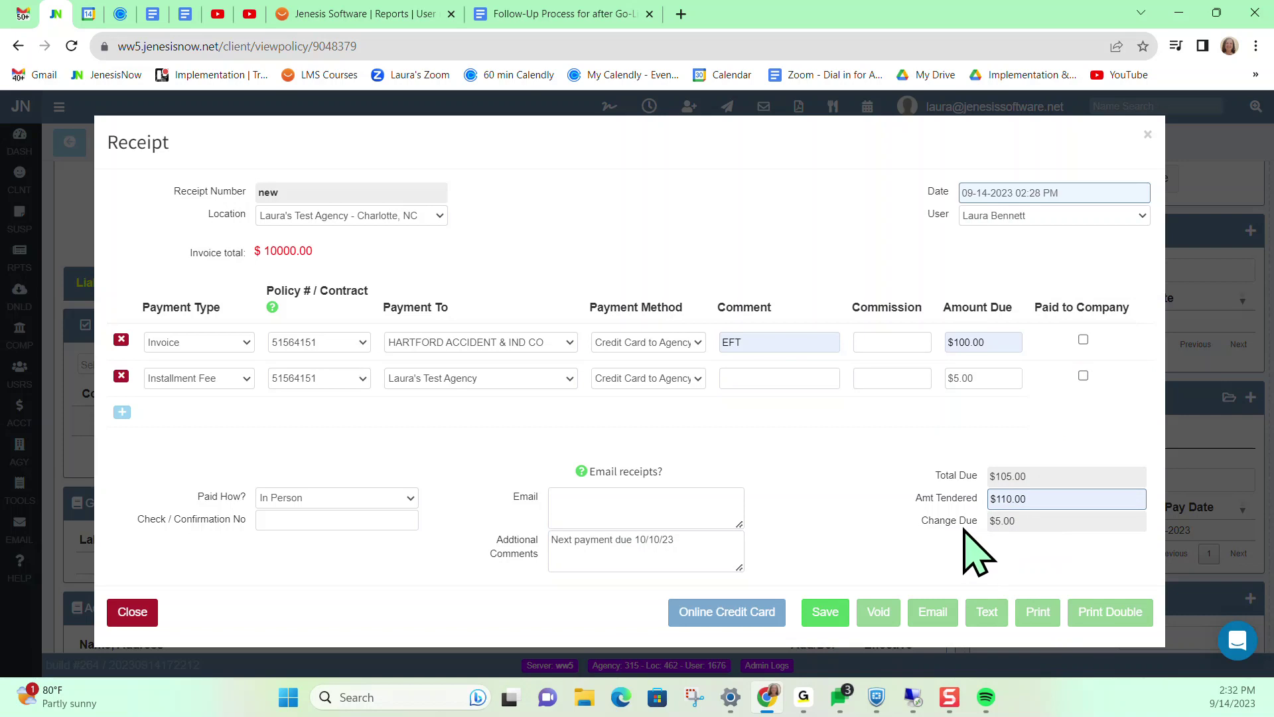
key(BackSpace)
key(BackSpace)
key(BackSpace)
key(BackSpace)
key(BackSpace)
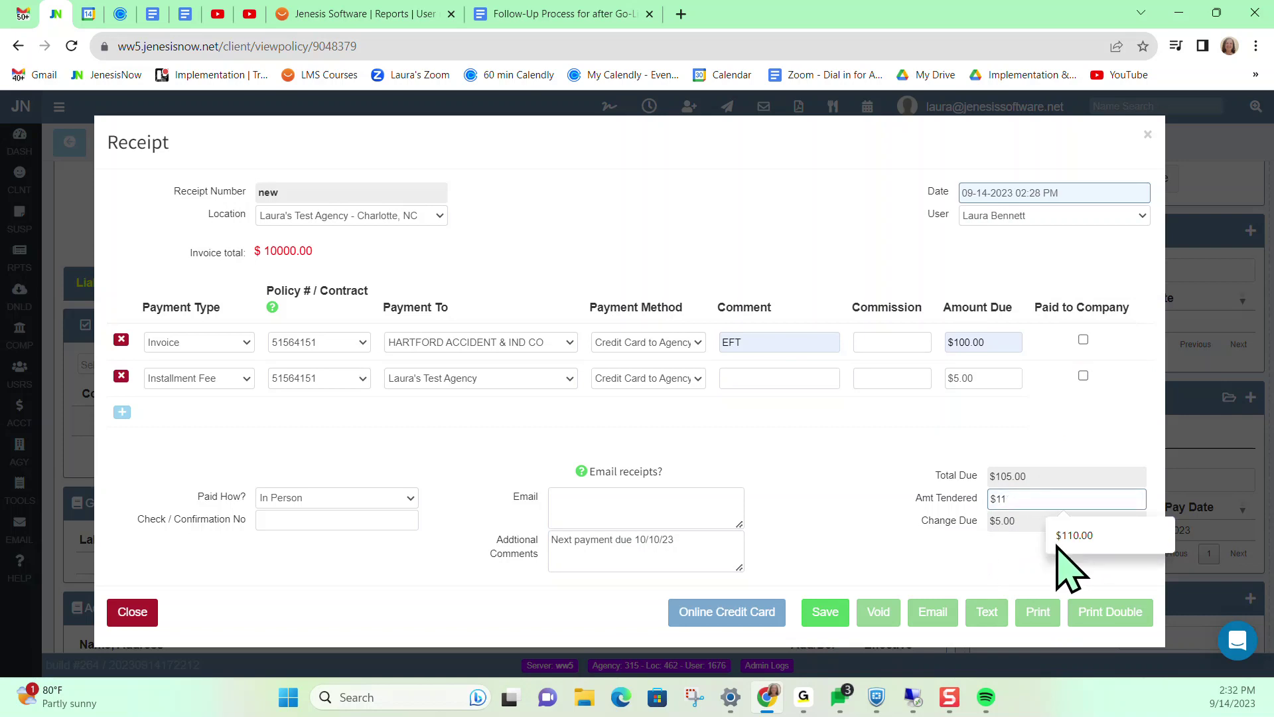
text(0)
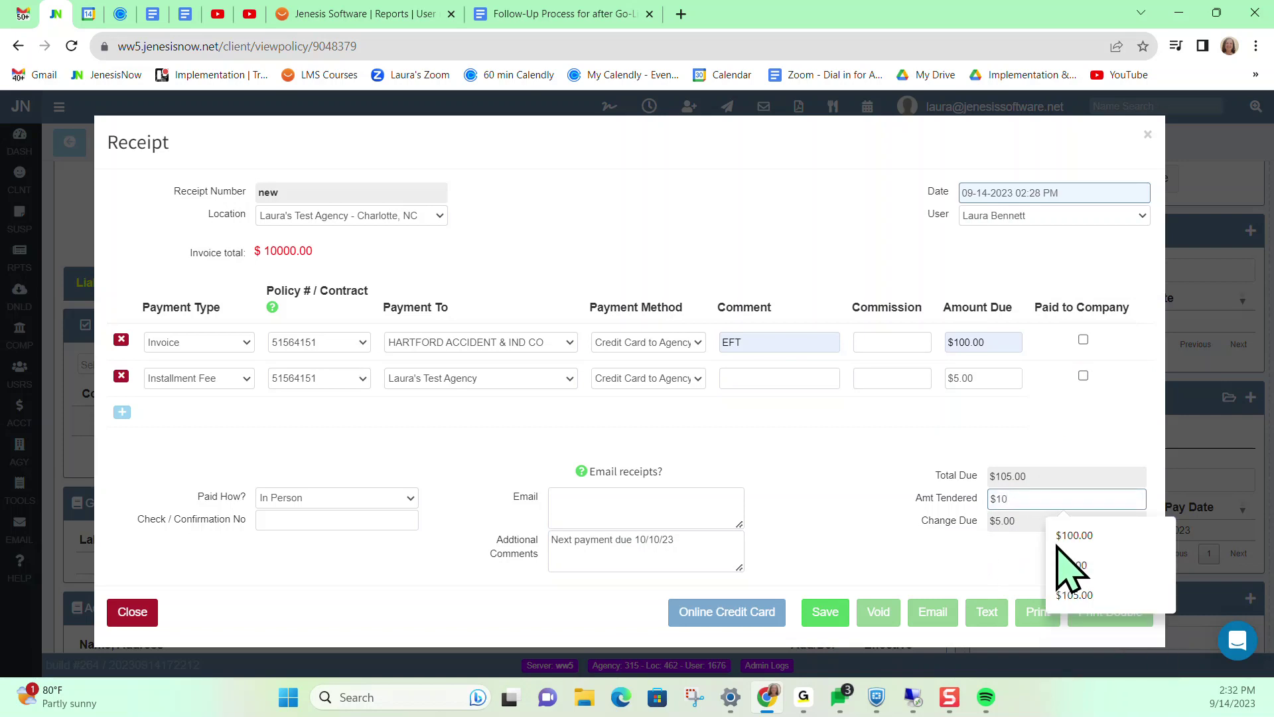
text(5.00)
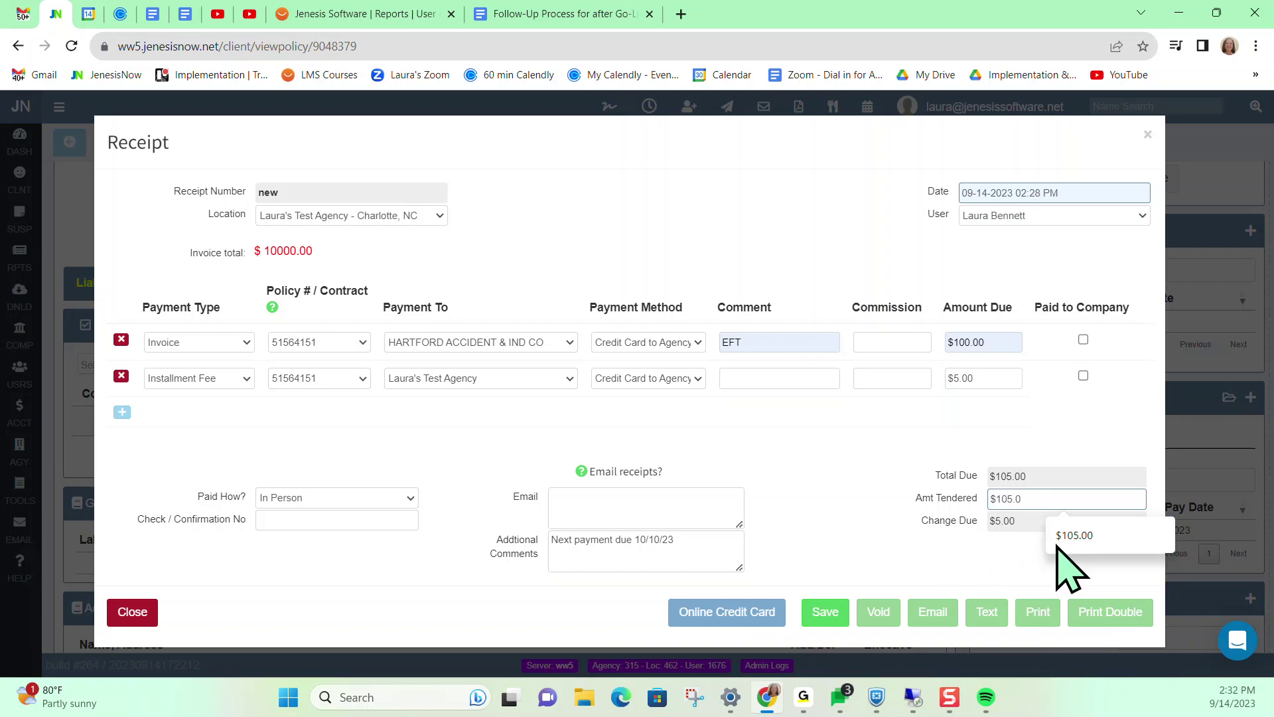
click(947, 577)
click(1068, 501)
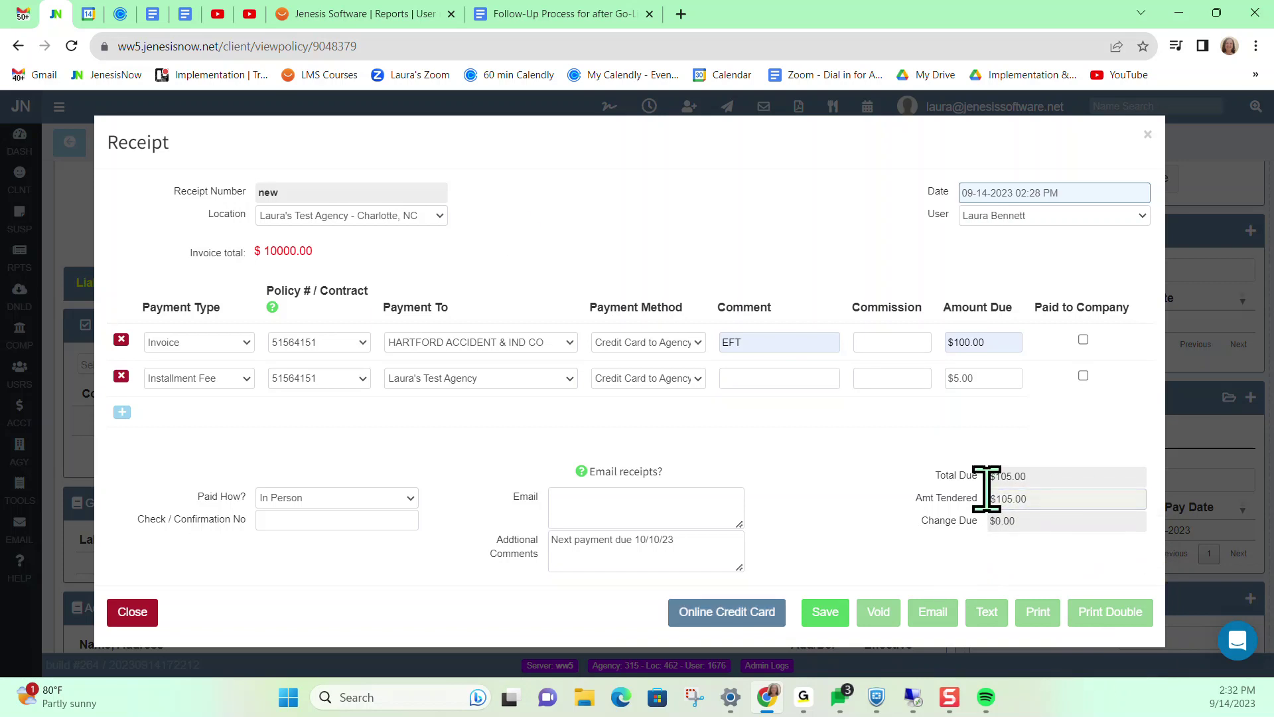
click(1065, 527)
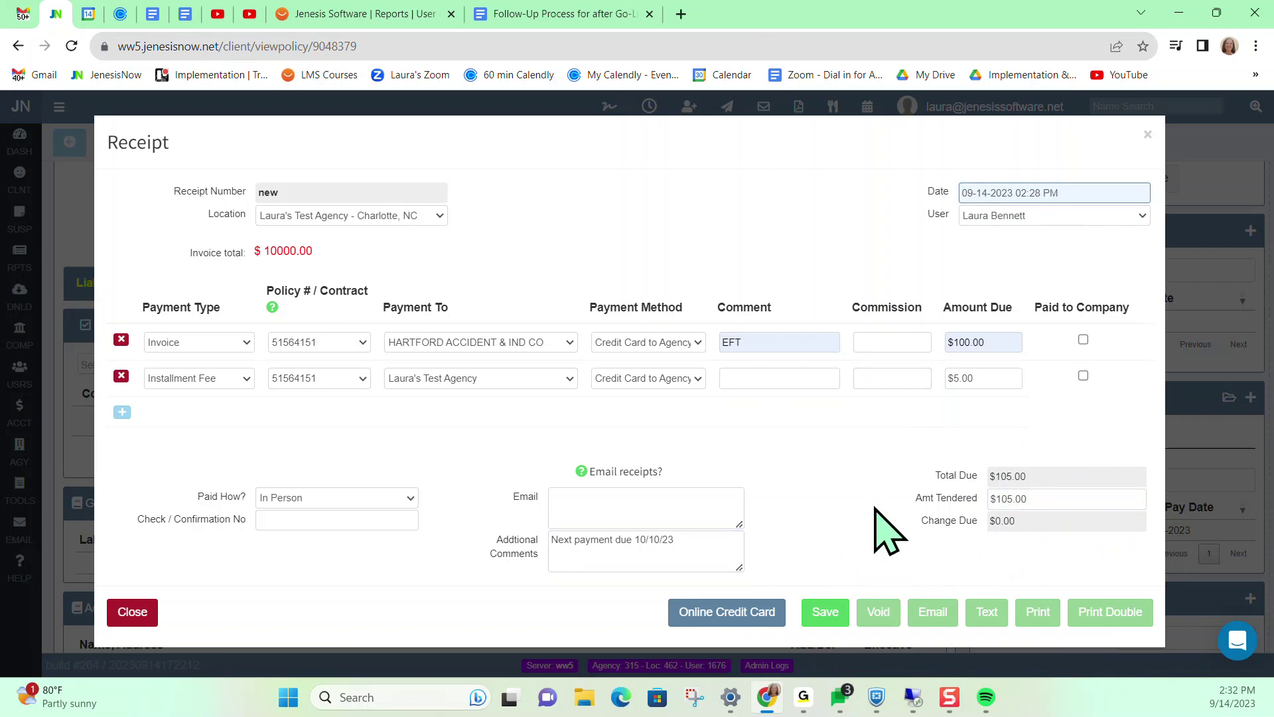
- Save the $105.00 receipt and close it to return to the BOP policy page
click(834, 621)
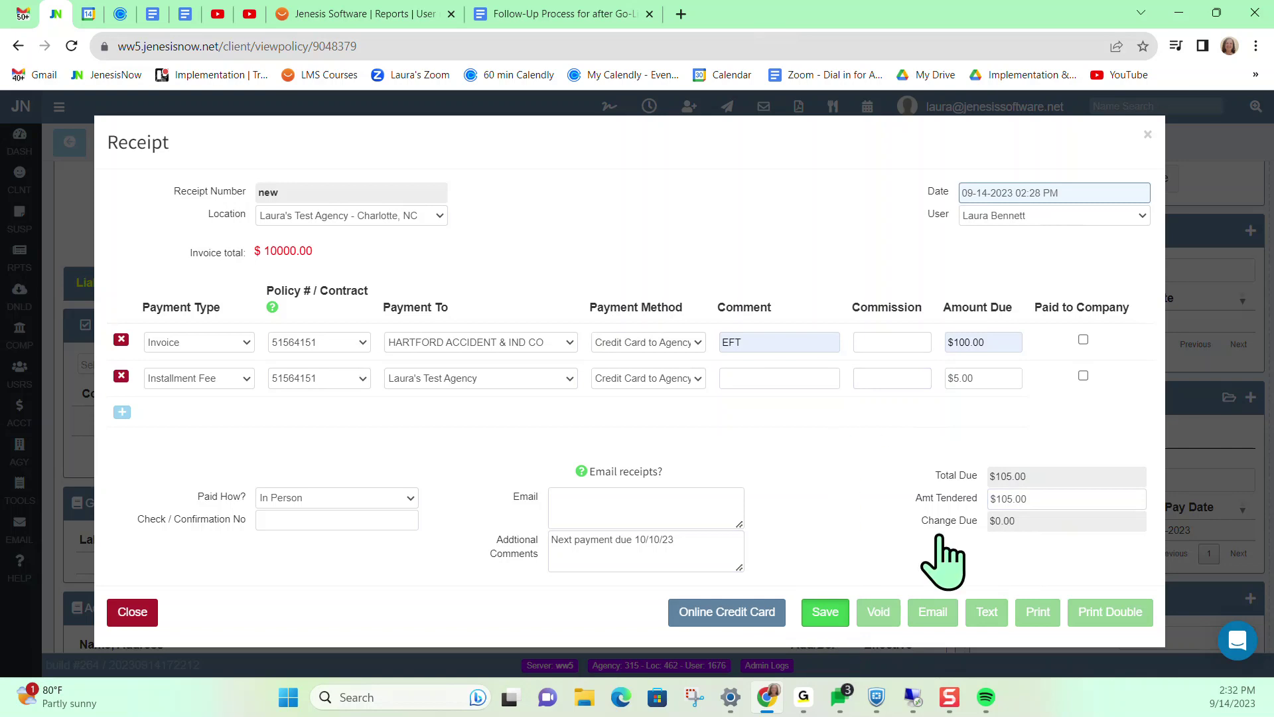
mouse_move(920, 707)
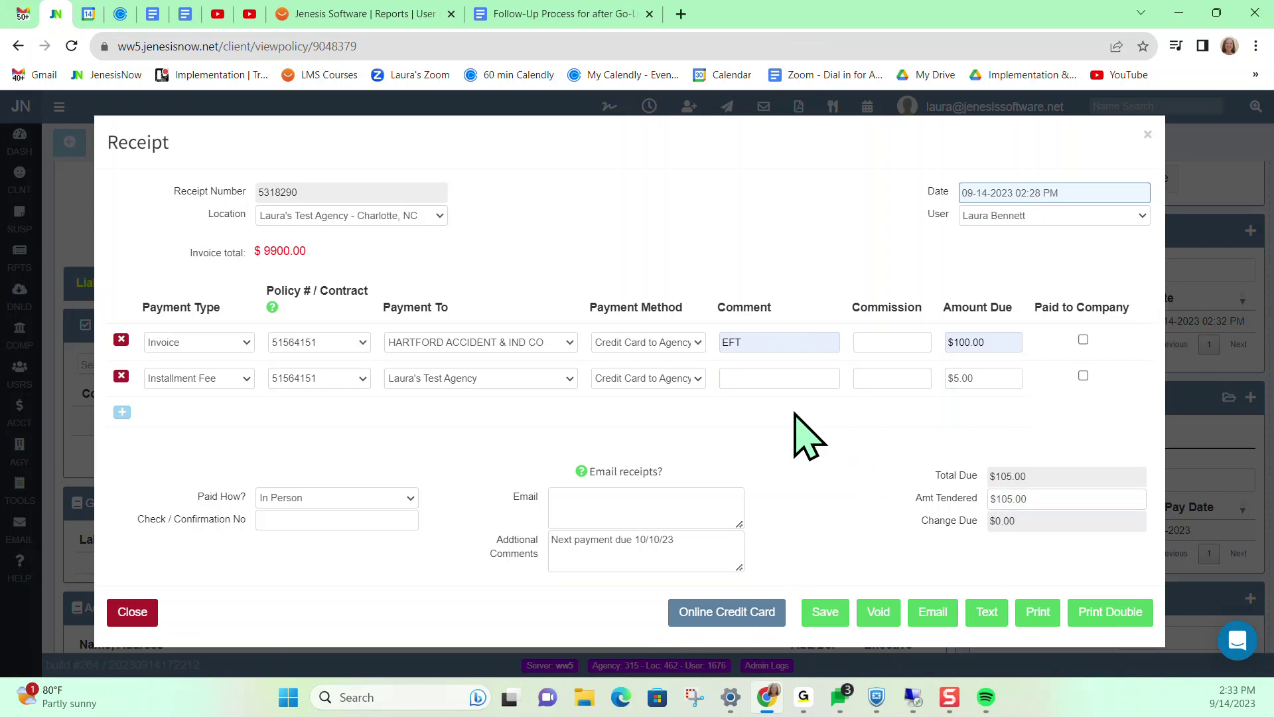
click(132, 611)
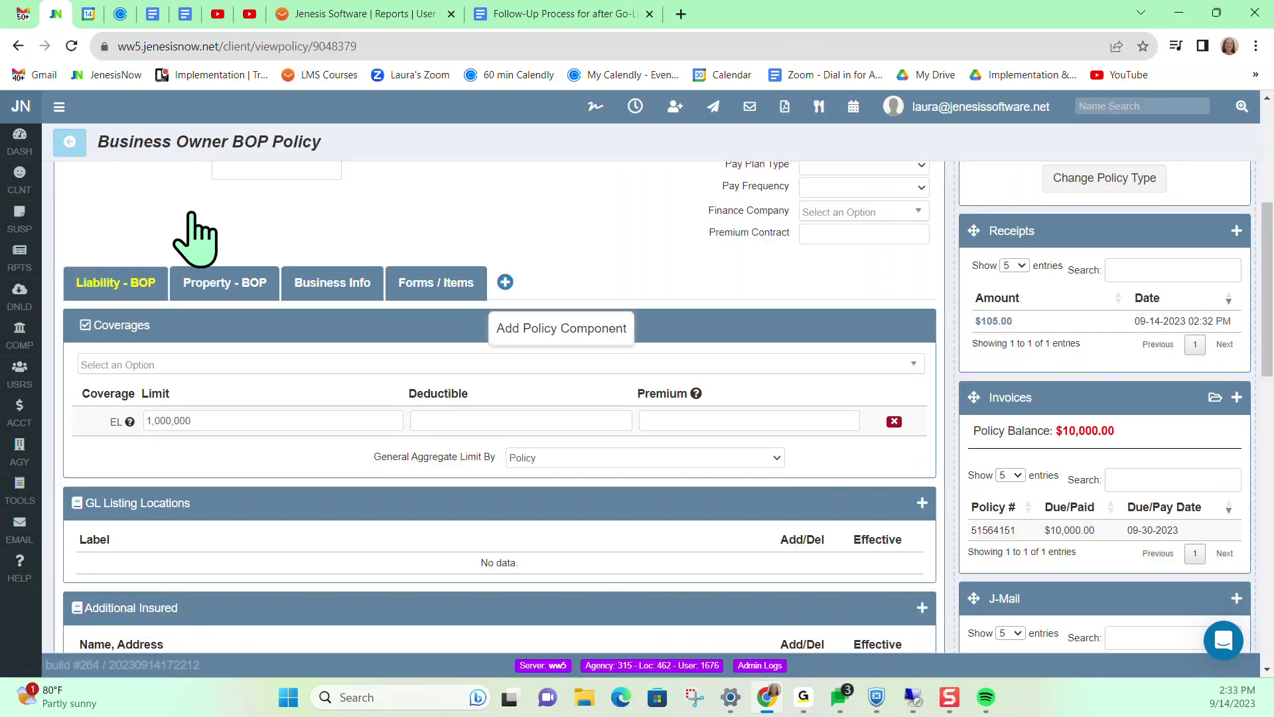
- Reload the policy page and confirm the Policy Balance now shows $9,900.00
click(71, 46)
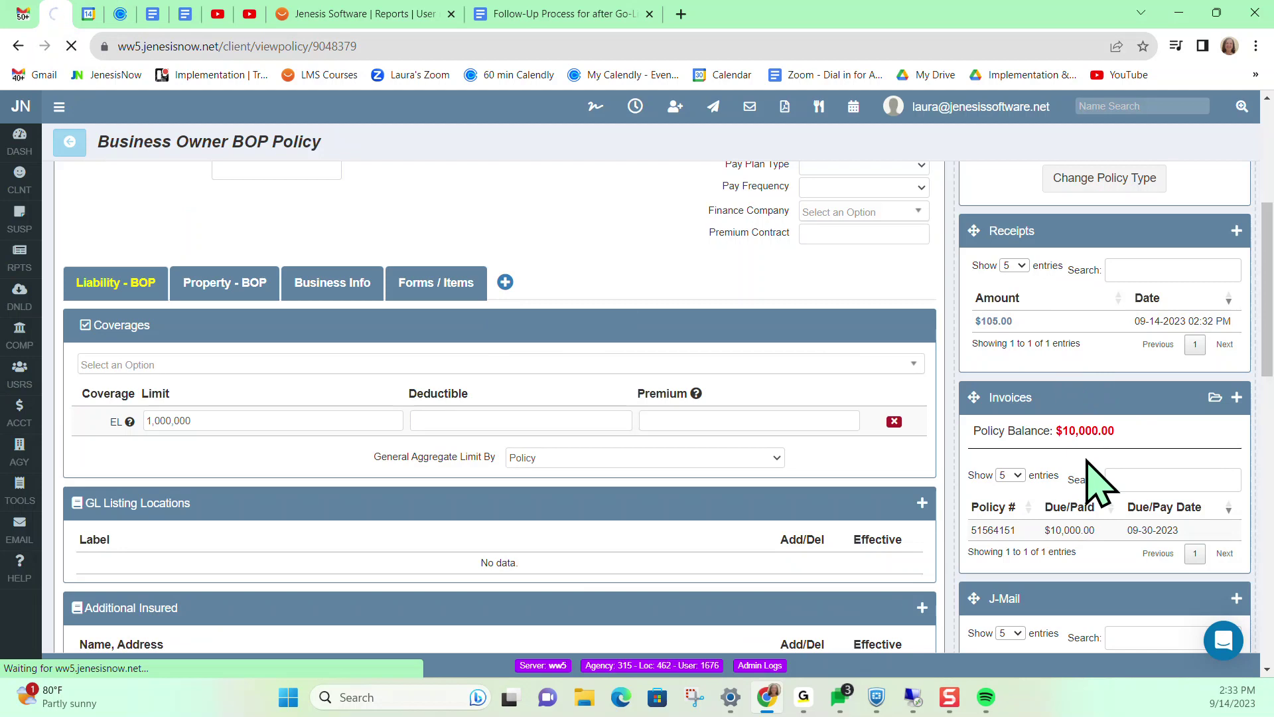
scroll(1069, 564, down, 4)
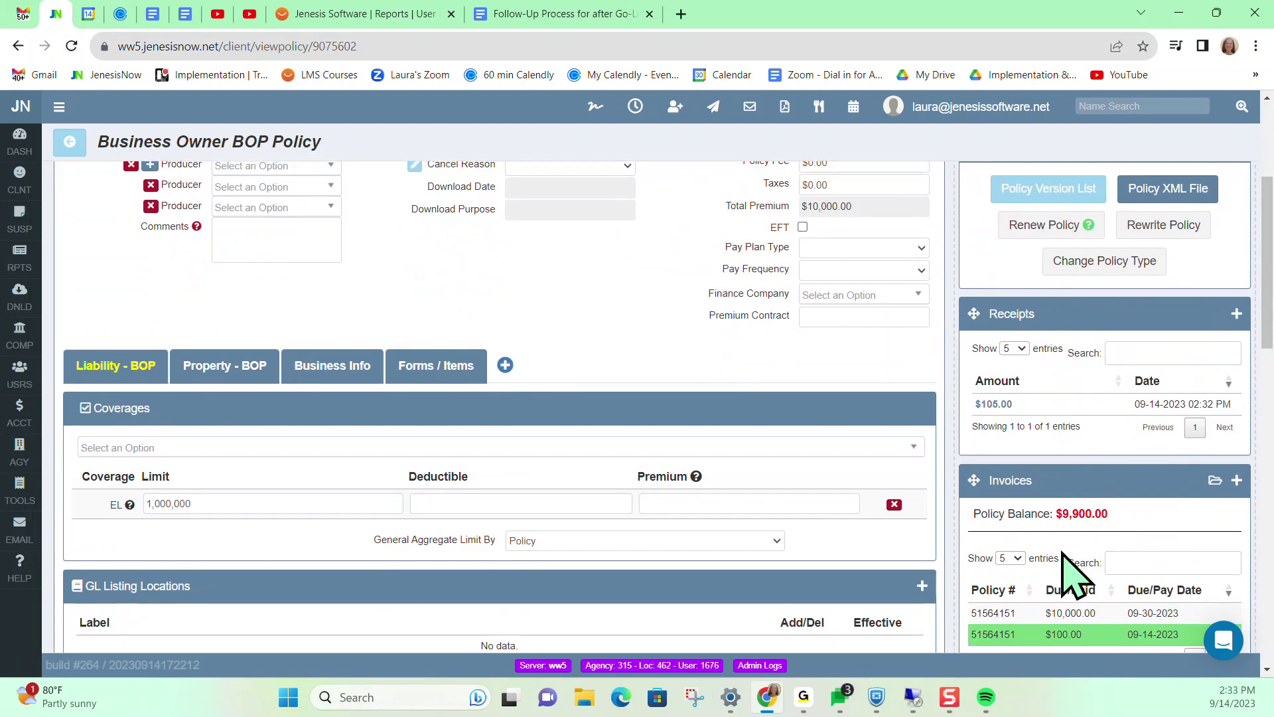
scroll(1069, 577, down, 1)
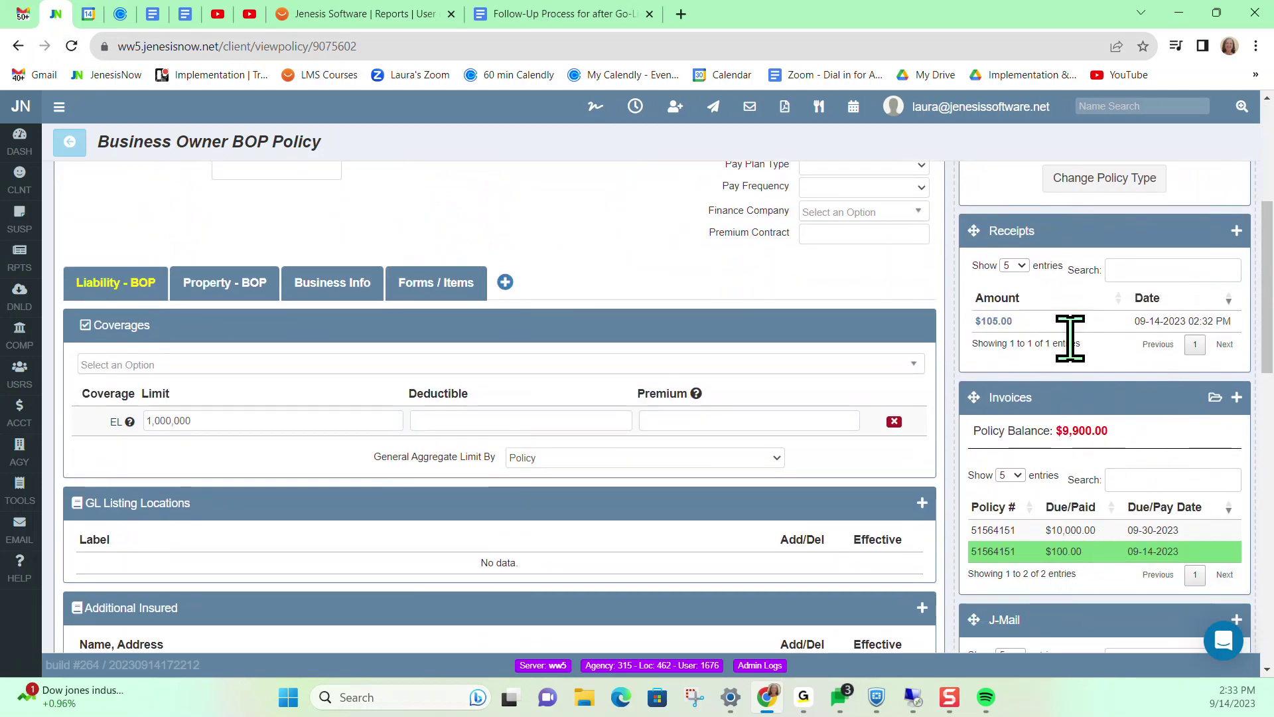